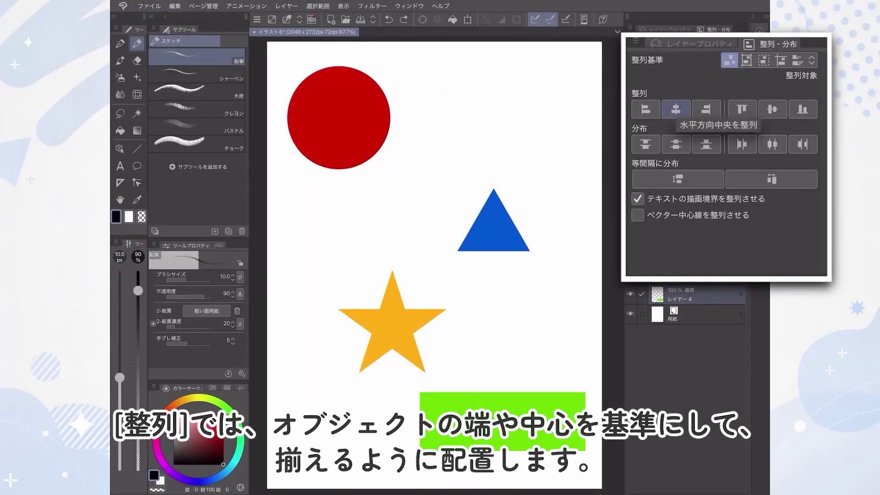
- Align the four shapes by their horizontal centres and distribute them at equal vertical spacing
left_click(676, 109)
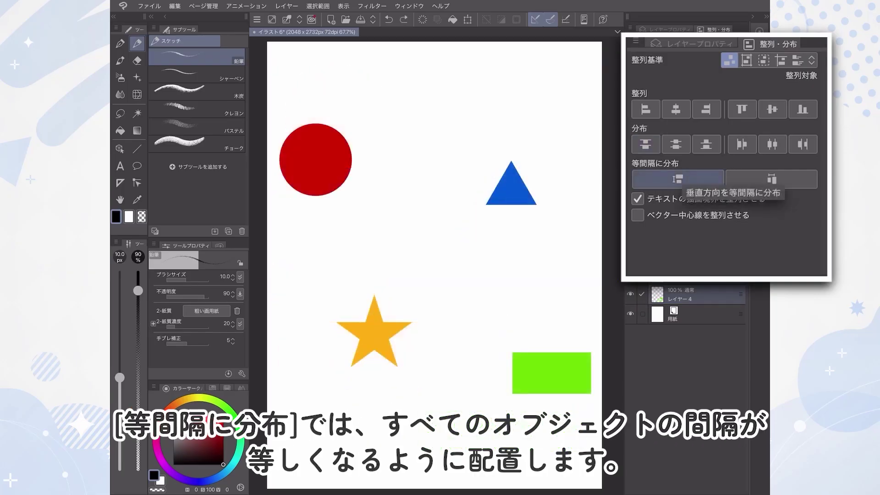
left_click(678, 179)
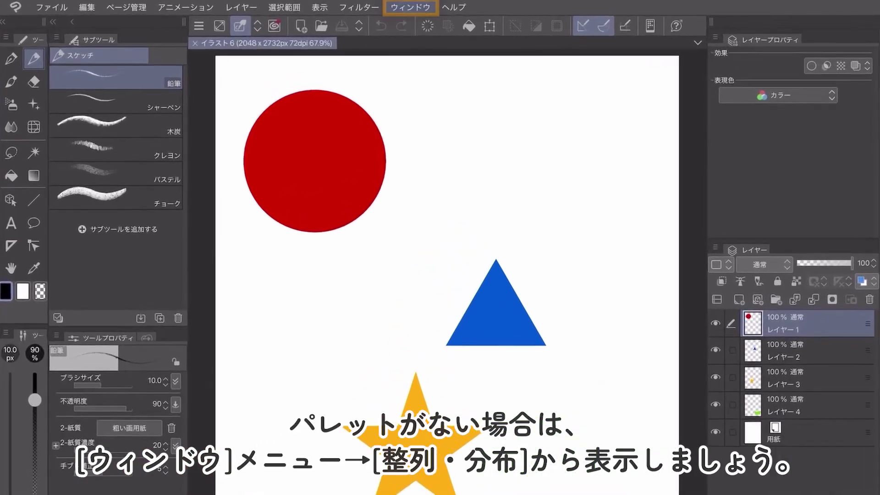
- Show the Align/Distribute (整列・分布) palette and add layers 2 through 4 to the layer 1 selection
left_click(409, 6)
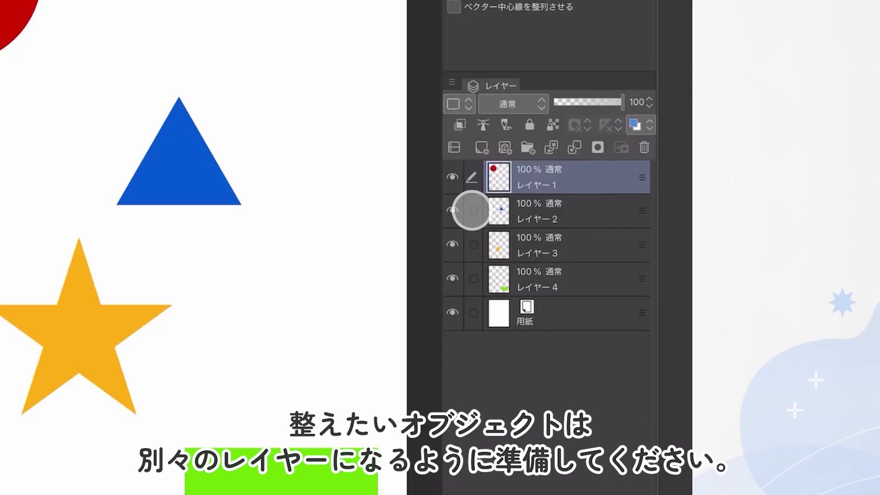
left_click_drag(472, 210, 472, 278)
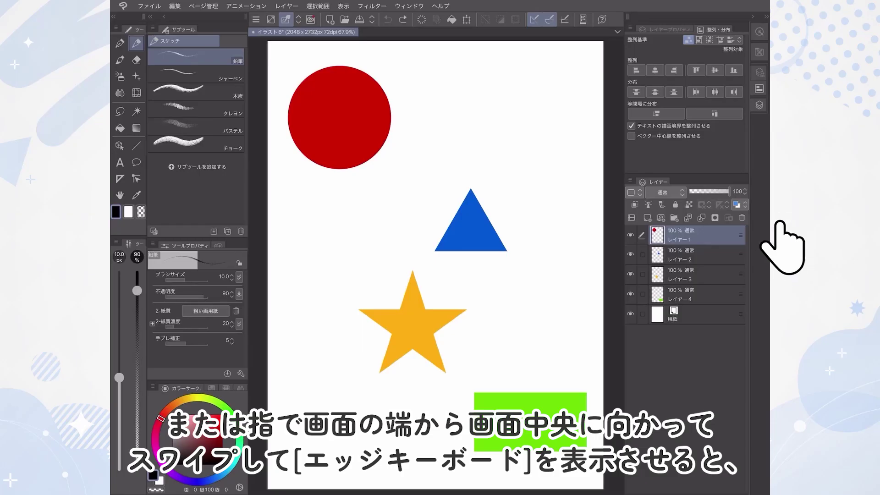
- Select layers 1 through 4 with the help of the edge keyboard and align their shapes to the canvas's horizontal centre
left_click_drag(779, 216, 732, 217)
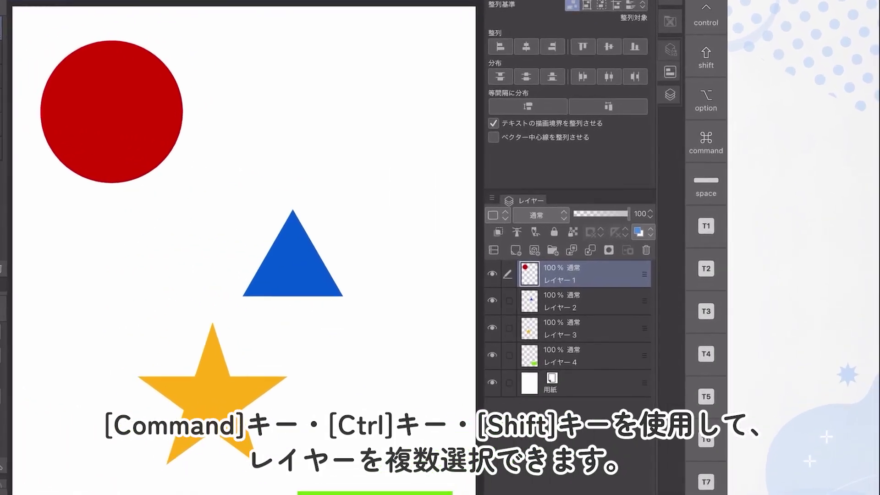
left_click(686, 294, "shift")
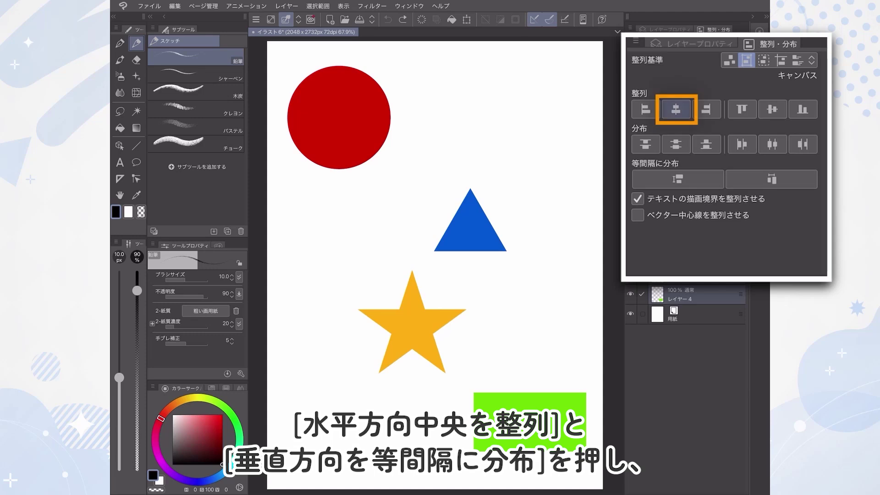
left_click(676, 110)
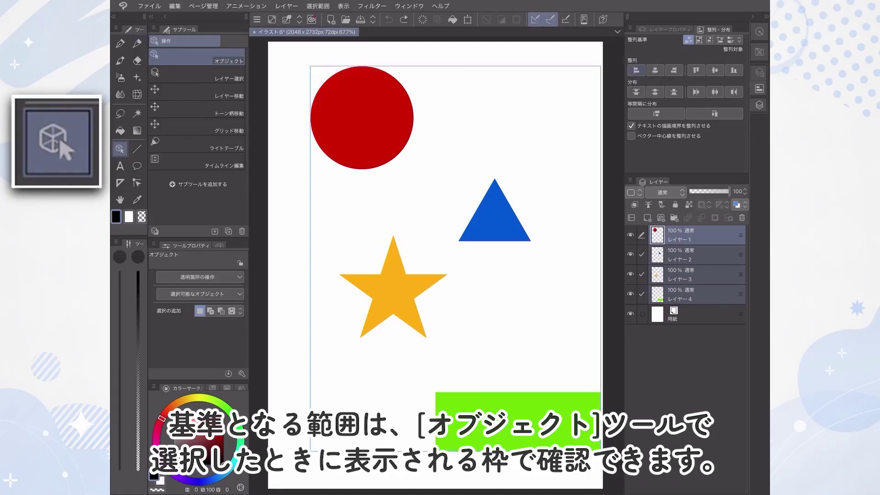
- Using the alignment targets (整列対象) as reference, left-align the four shapes and space them evenly in the vertical direction
left_click(636, 70)
left_click(656, 113)
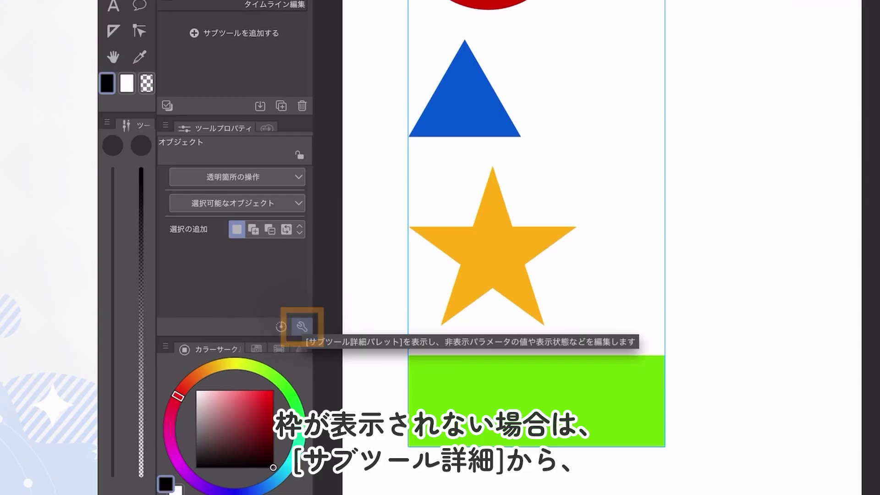
- Turn on the Object tool's option to always show the frame (常に枠を表示) in its operation (操作) sub tool details
left_click(302, 327)
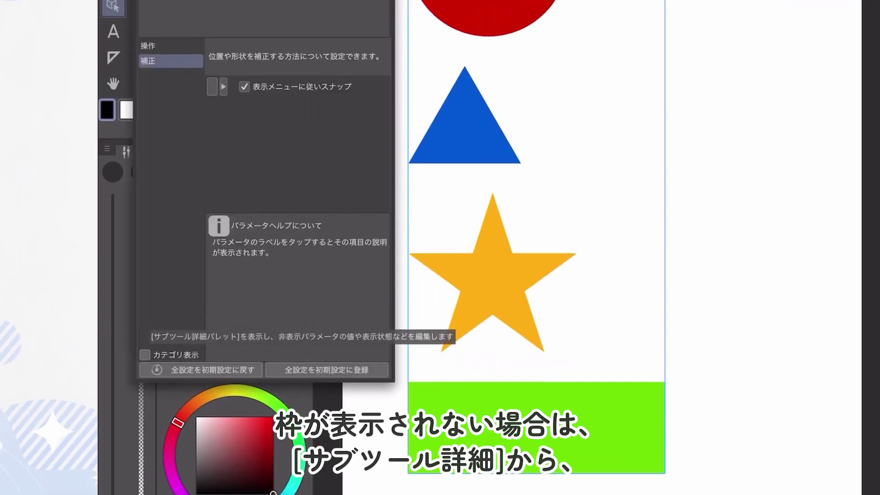
left_click(170, 135)
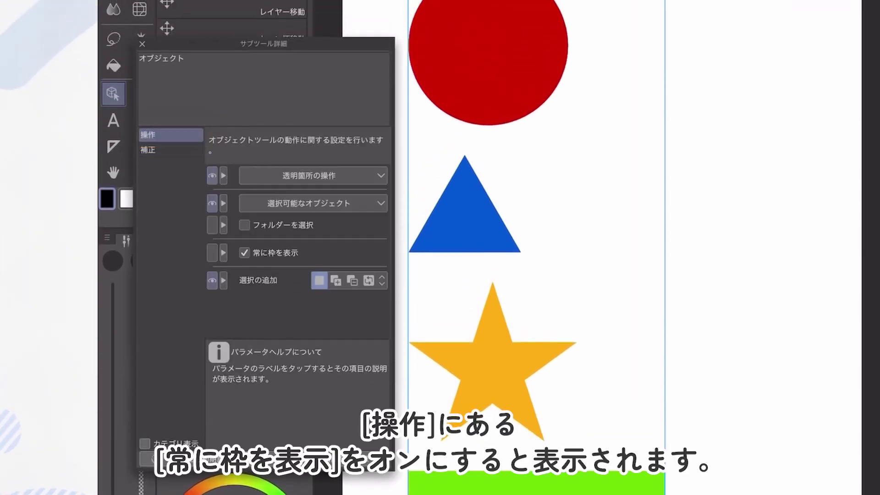
left_click(275, 253)
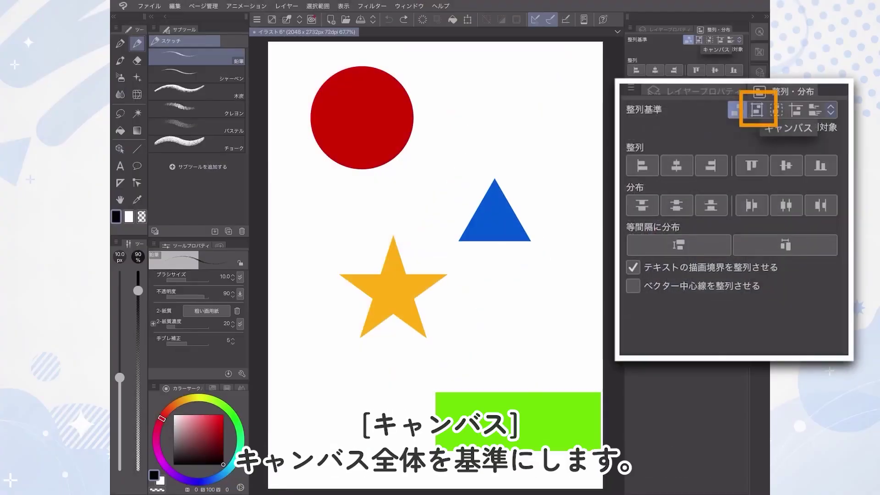
- Set the alignment reference to Canvas (キャンバス), left-align the four shapes and distribute them at equal vertical spacing
left_click(700, 40)
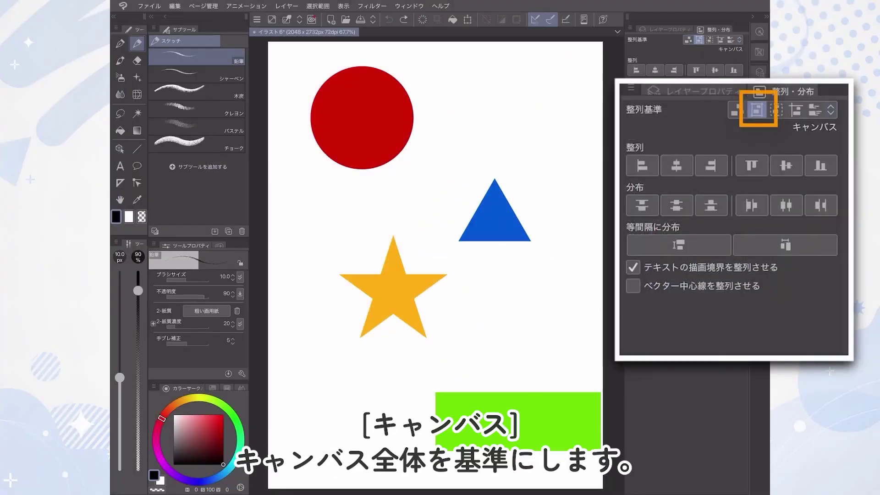
left_click(637, 70)
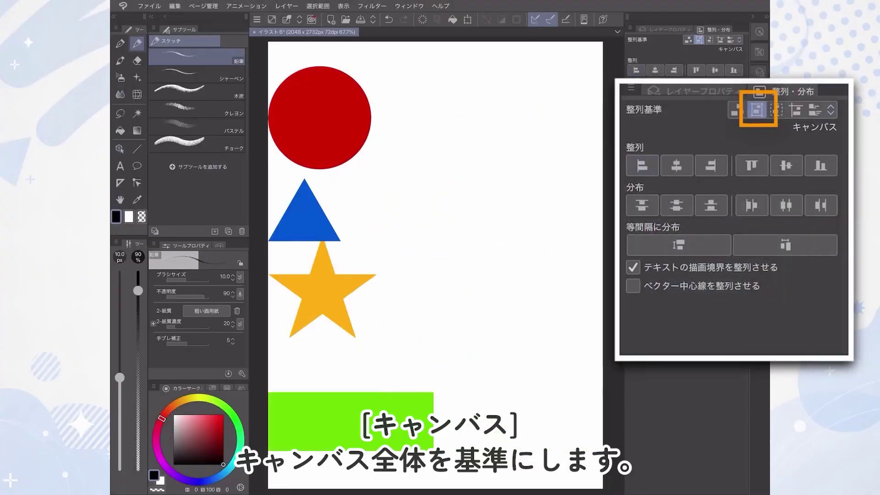
left_click(679, 245)
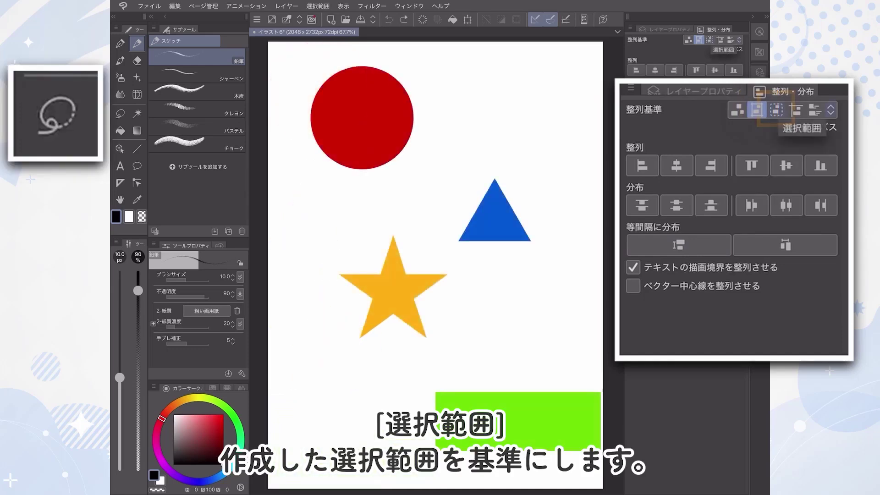
- Draw a rectangular selection from the red circle to the green rectangle, then left-align and evenly space the shapes vertically within it
left_click(120, 114)
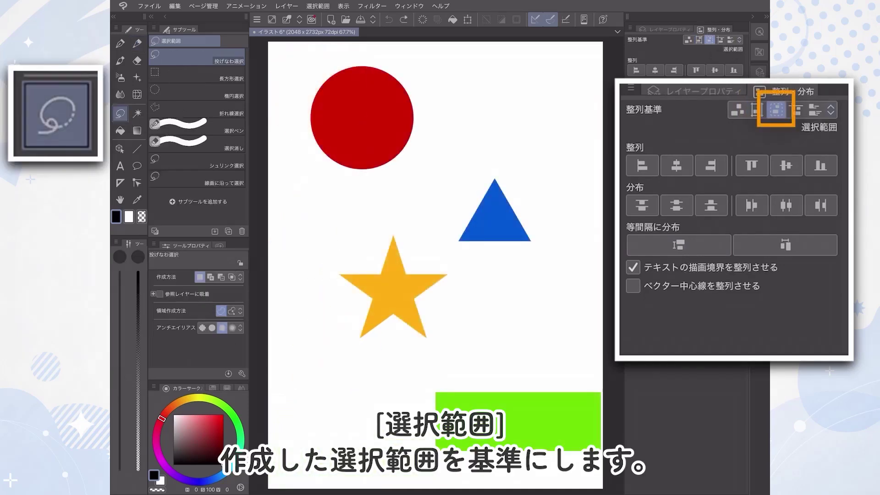
left_click(197, 74)
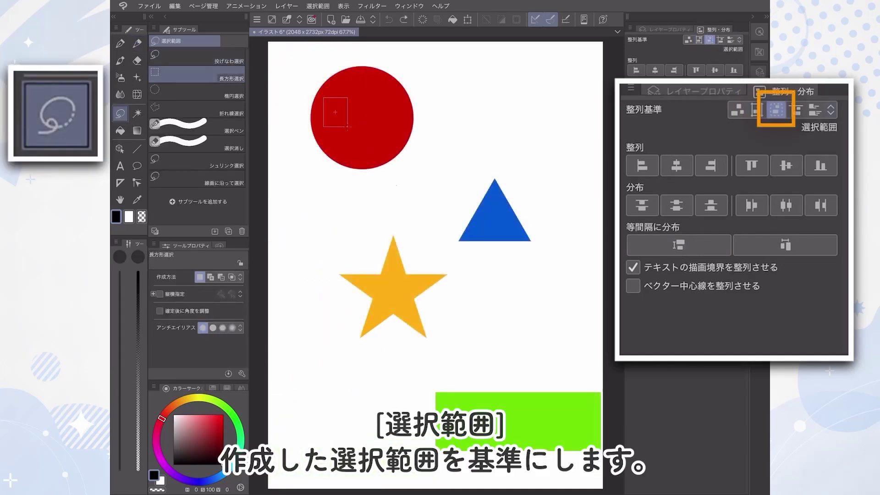
left_click_drag(347, 127, 556, 448)
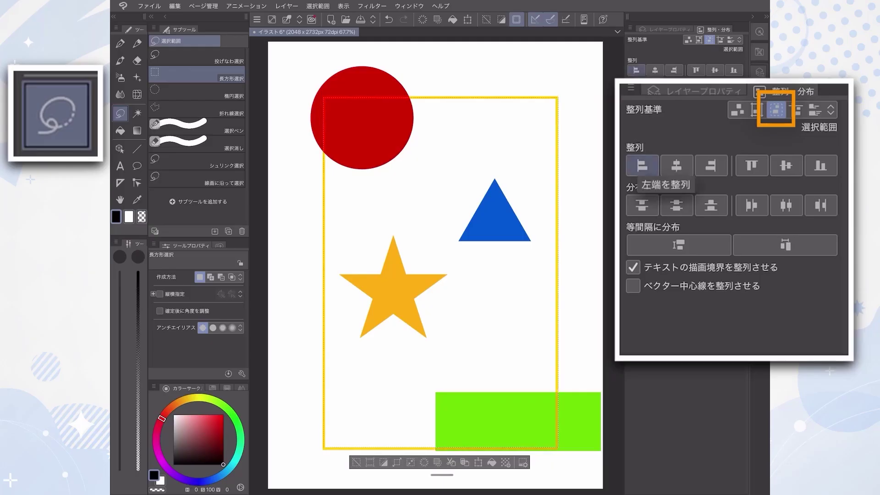
left_click(643, 166)
left_click(678, 245)
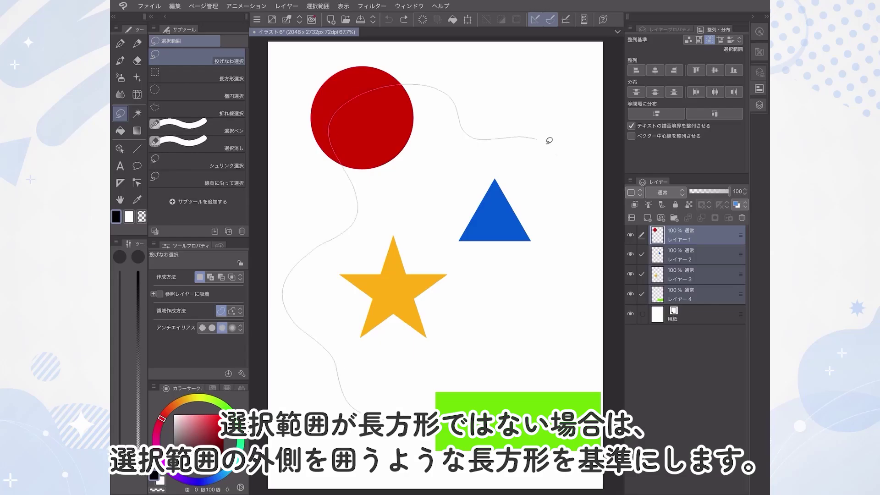
- Draw a freeform lasso selection around the shapes, then left-align them and distribute them at equal vertical spacing within its bounds
left_click_drag(495, 412, 491, 414)
left_click(636, 70)
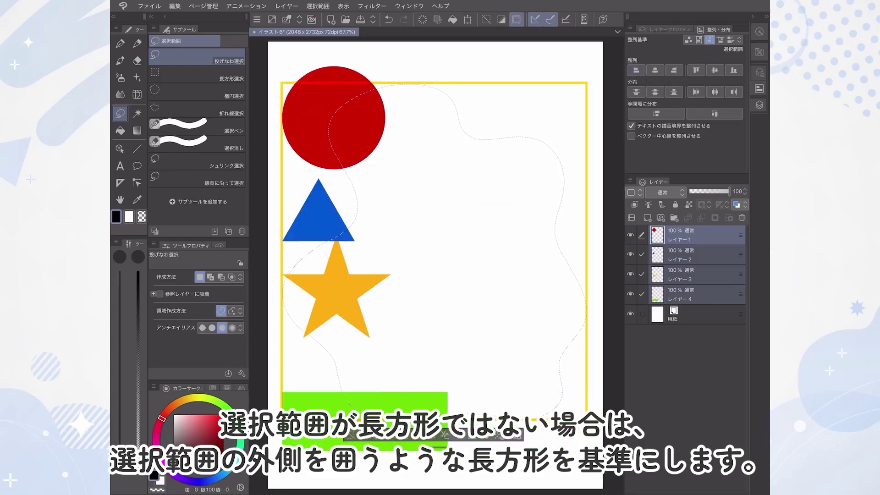
left_click(656, 113)
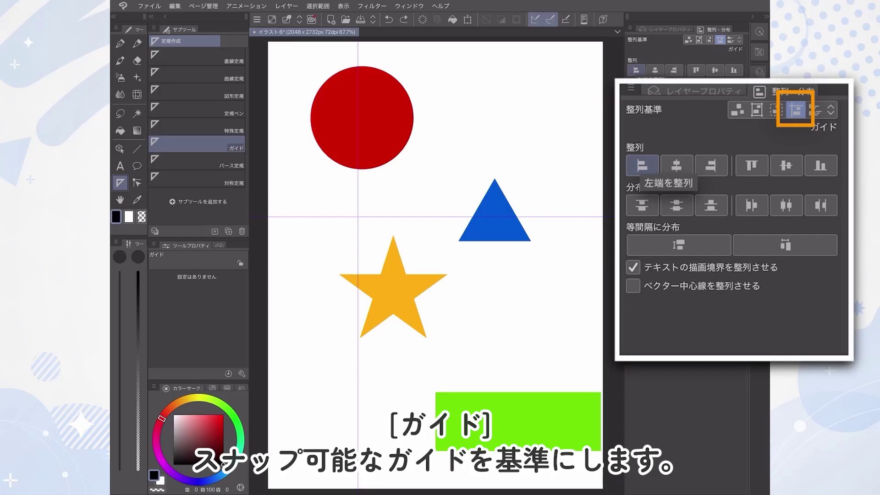
- With Guide (ガイド) as the alignment reference, align the shapes' left edges to the vertical guide and their top edges to the horizontal guide
left_click(636, 70)
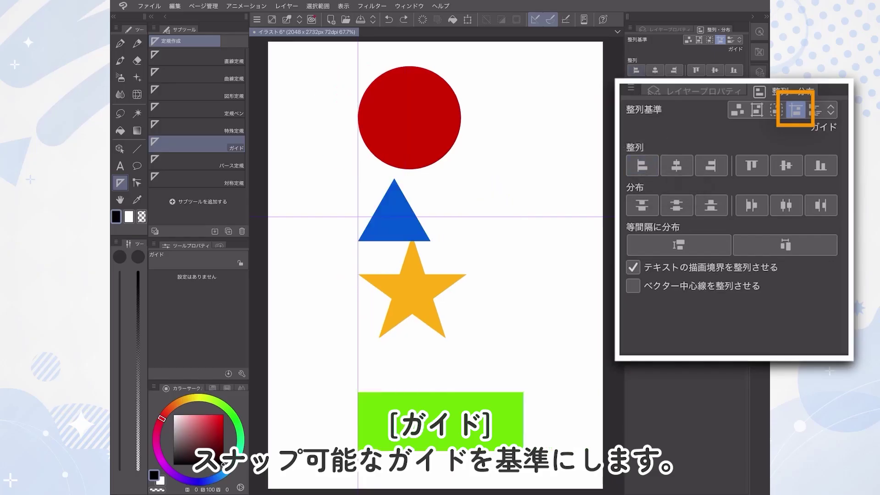
left_click(696, 70)
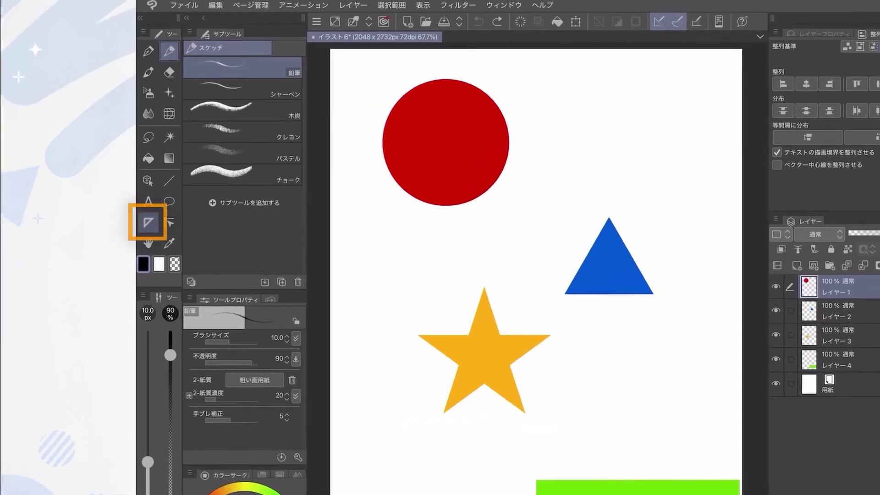
- Create a vertical guide through the red circle, a horizontal guide above the star, and a second vertical guide between the star and triangle
left_click(120, 183)
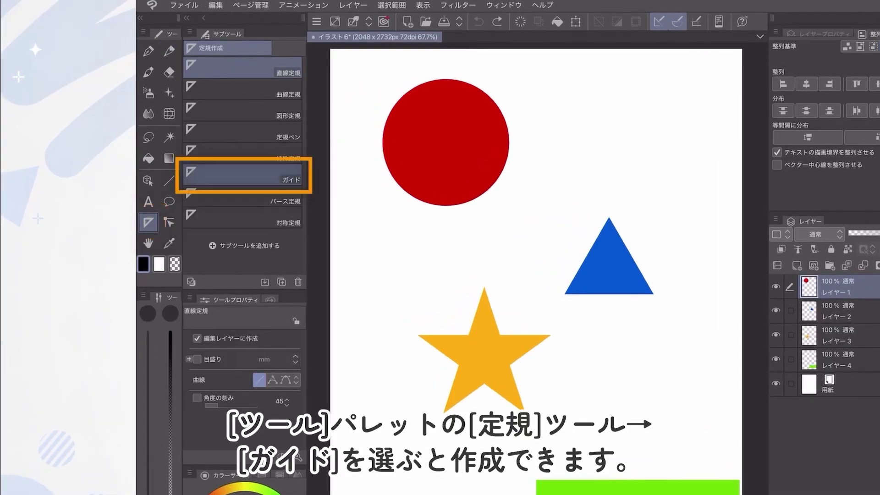
left_click(243, 175)
left_click_drag(441, 250, 441, 458)
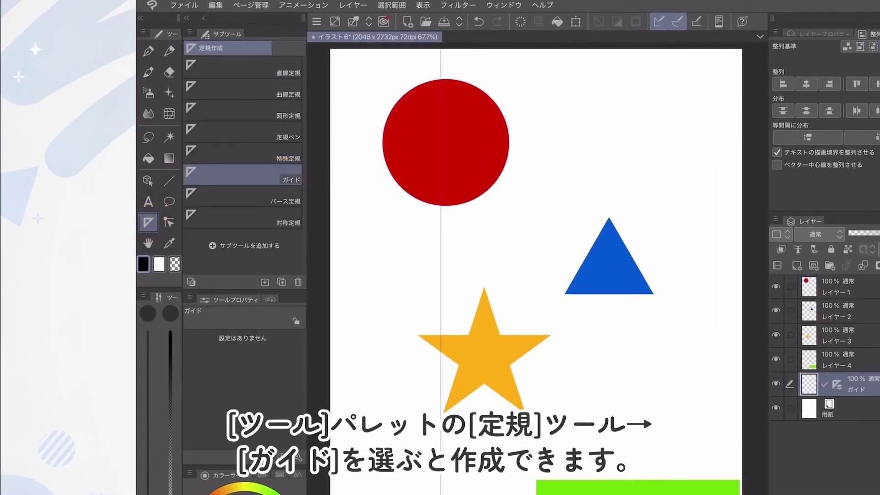
left_click_drag(337, 264, 676, 259)
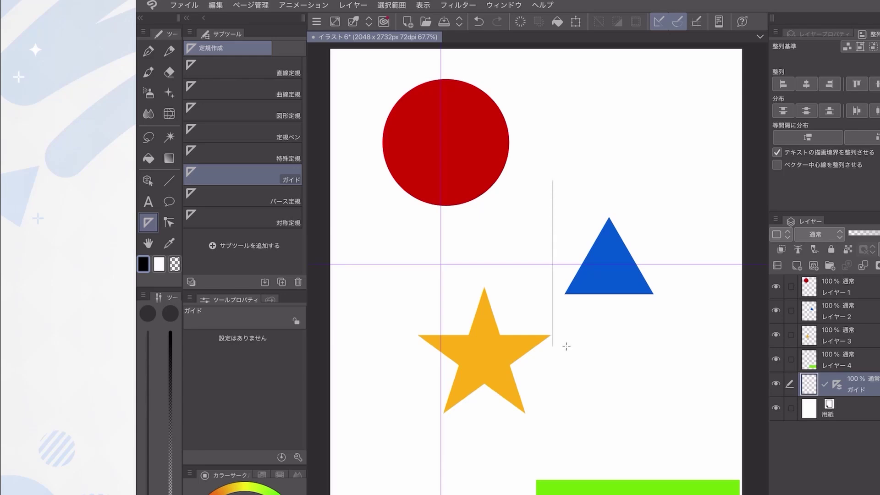
left_click_drag(567, 346, 567, 349)
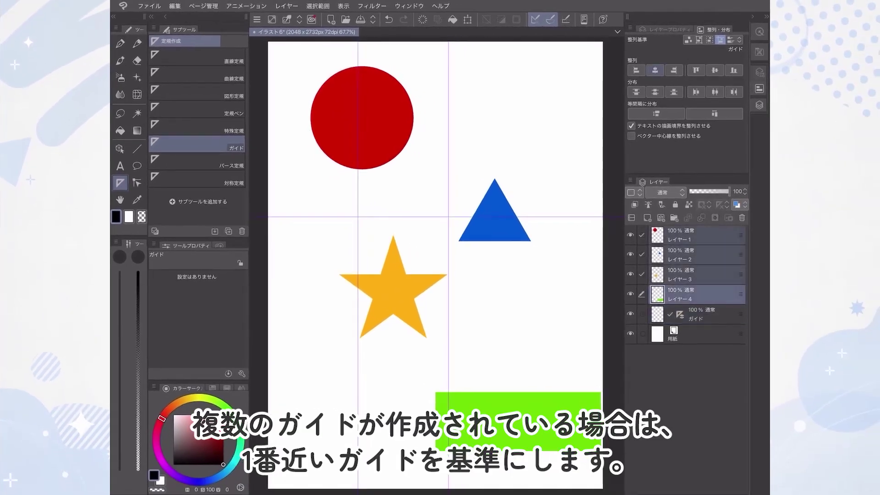
- Align the shapes' horizontal centres to the nearest vertical guide and distribute them by their vertical centres
left_click(655, 70)
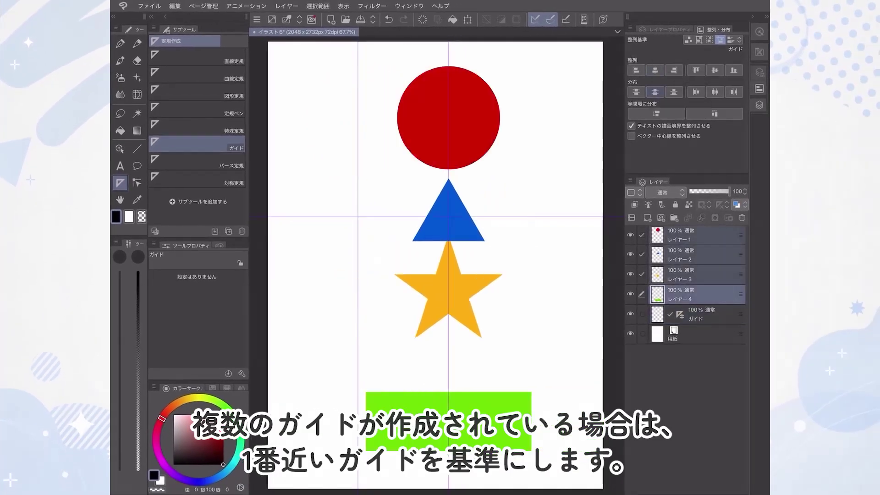
left_click(655, 92)
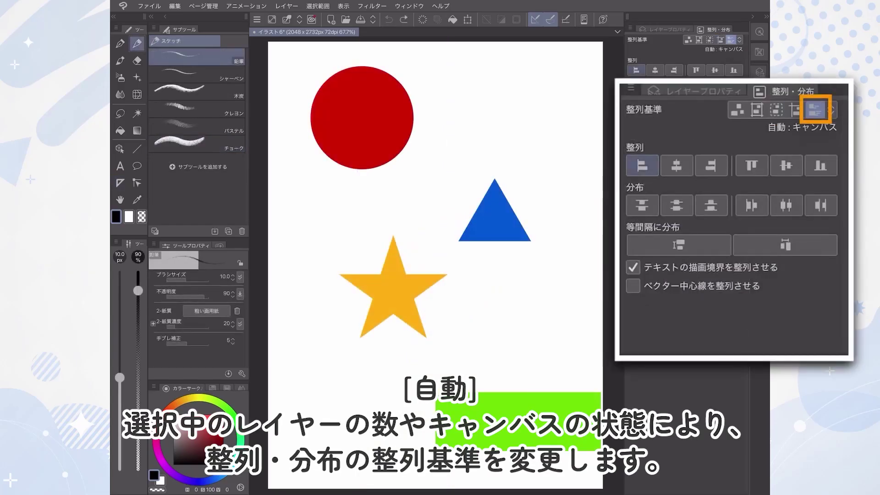
- With the Auto (自動) reference, align the red circle to the canvas's left edge and align all four shapes by their horizontal centres
left_click(636, 70)
left_click(655, 70)
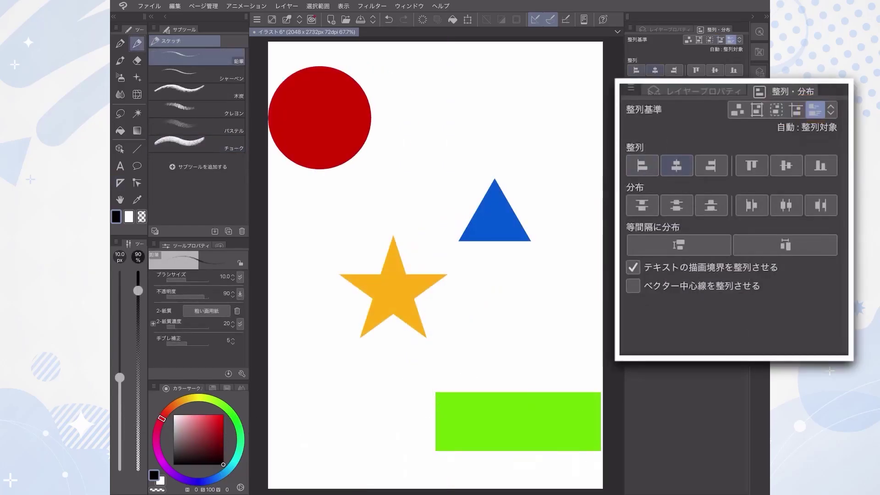
- Draw a vertical guide near the left edge of the green rectangle and align the shapes' horizontal centres to it
left_click(120, 183)
left_click_drag(348, 175, 352, 307)
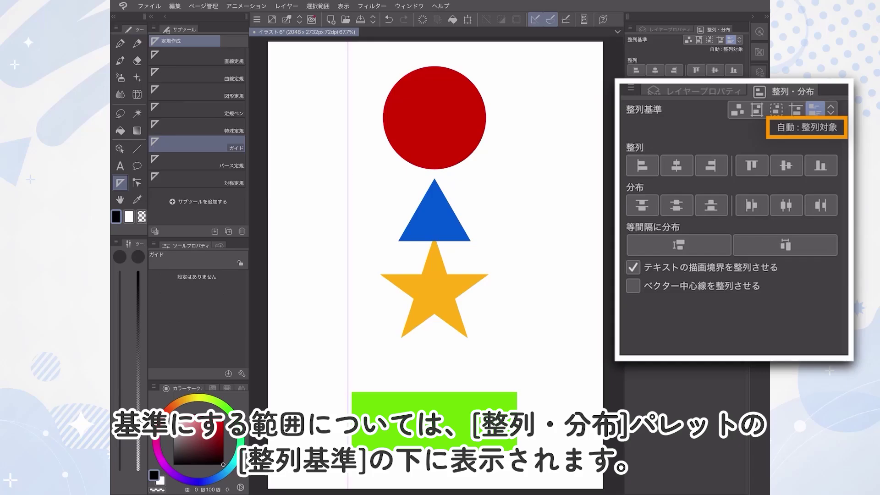
left_click(655, 70)
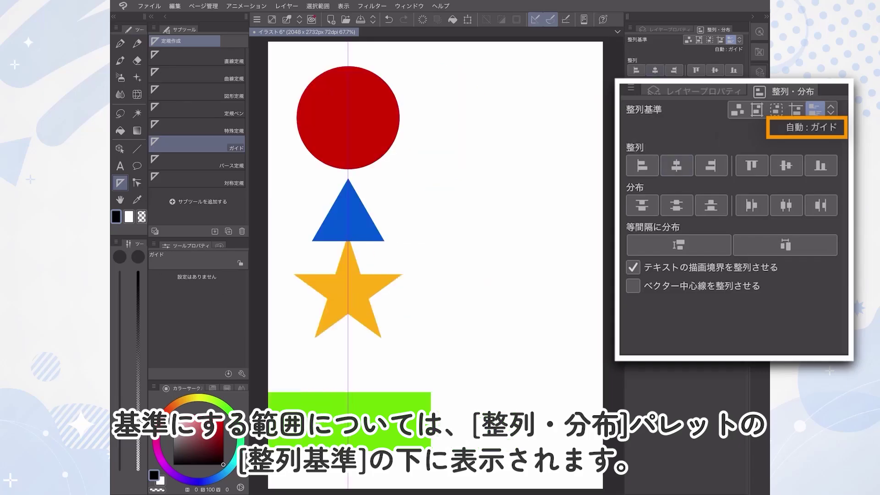
- Draw a rectangular selection from the red circle's centre to the canvas's lower right and align the shapes to its right edge
left_click(120, 114)
left_click_drag(348, 108, 583, 421)
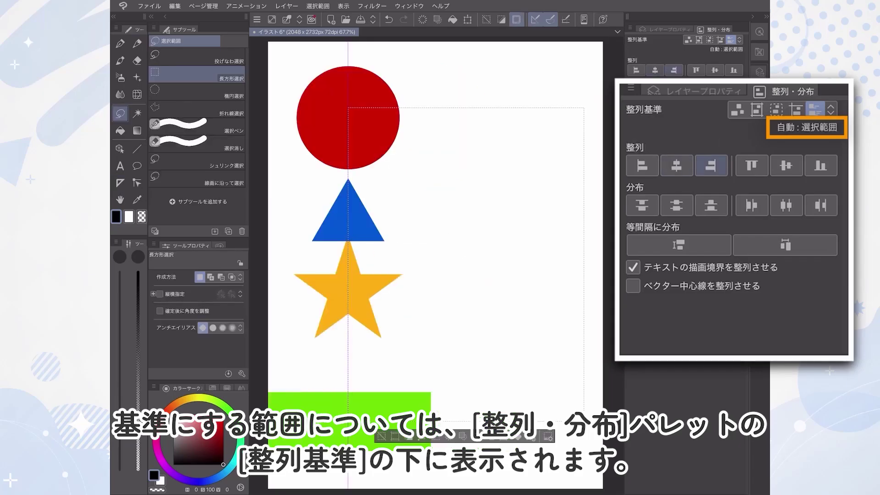
left_click(710, 165)
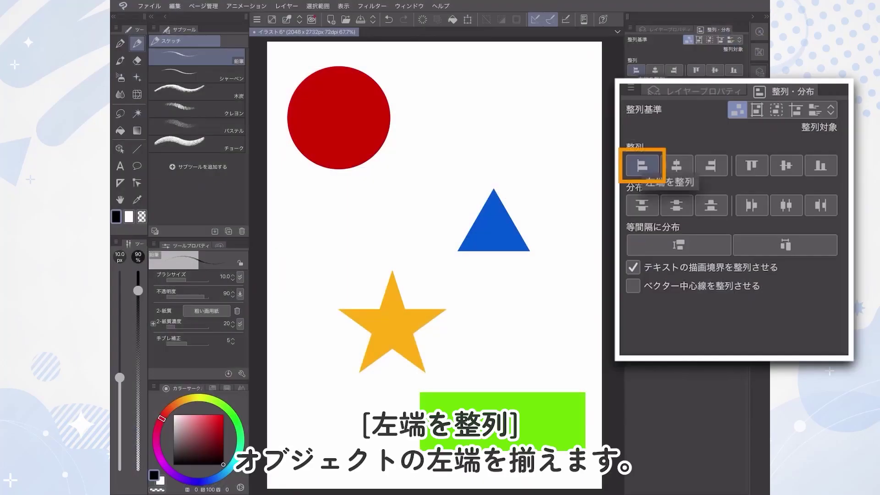
- With the alignment targets as reference, demonstrate aligning the shapes by their left edges and by their horizontal centres
left_click(636, 70)
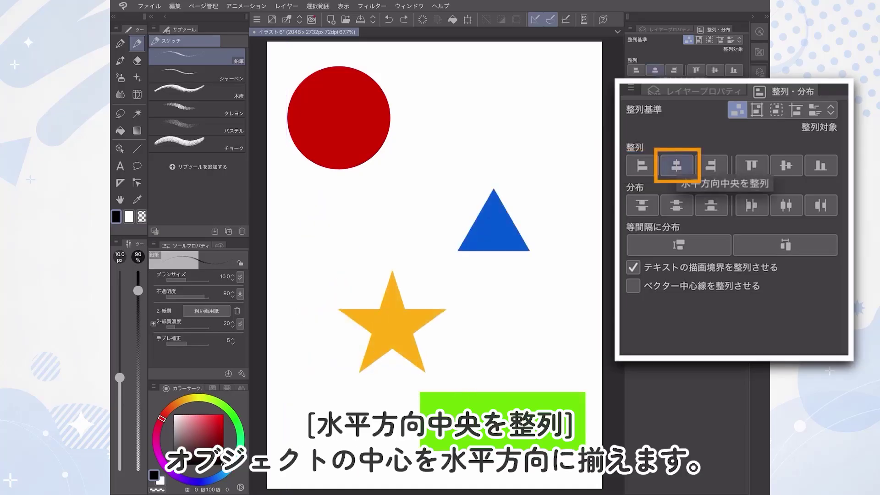
left_click(655, 70)
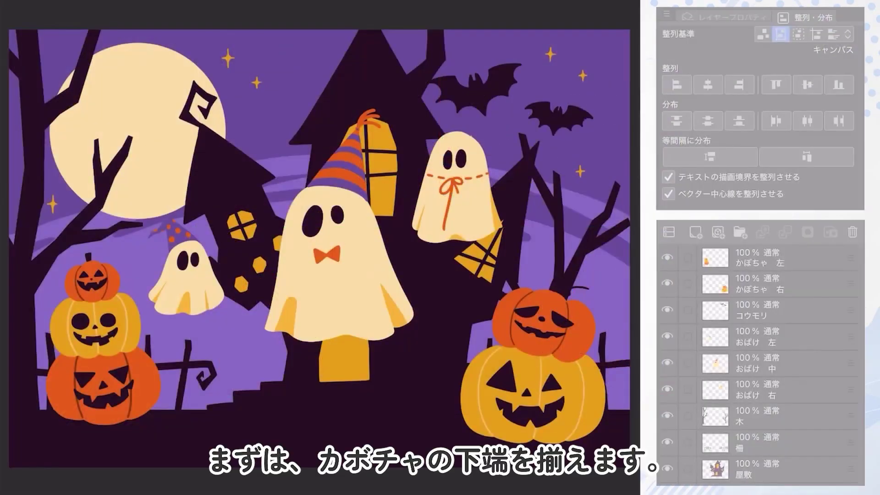
- With the alignment targets (整列対象) as reference, align the left and right pumpkin layers by their bottom edges
left_click(774, 258)
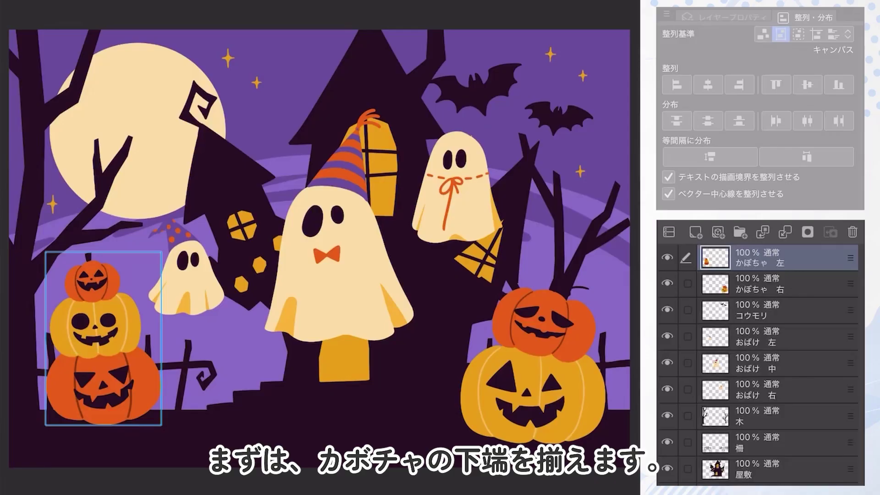
left_click(687, 284)
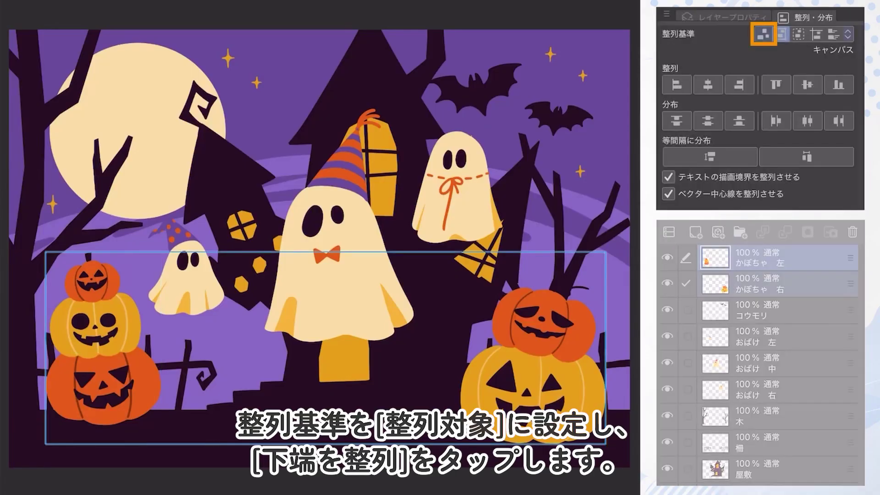
left_click(763, 34)
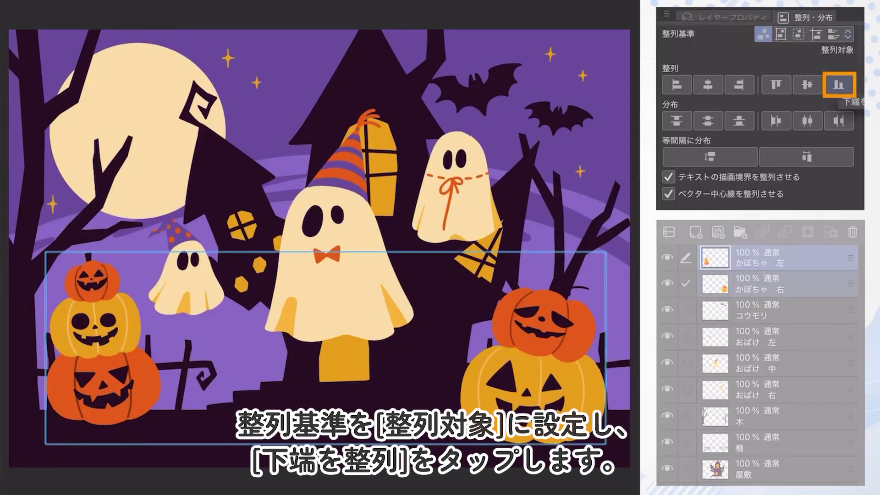
left_click(838, 85)
- Align the three ghost layers (おばけ 左, 中 and 右) by their vertical centres
left_click(757, 337)
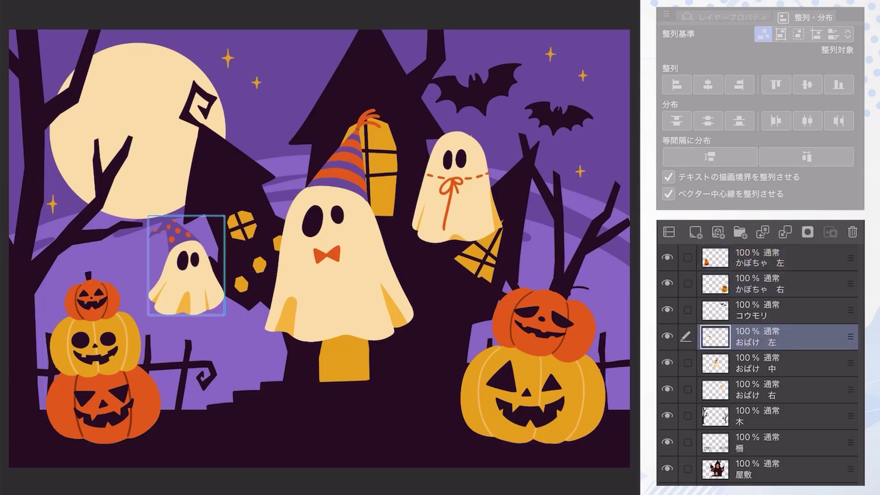
left_click(686, 363)
left_click(686, 389)
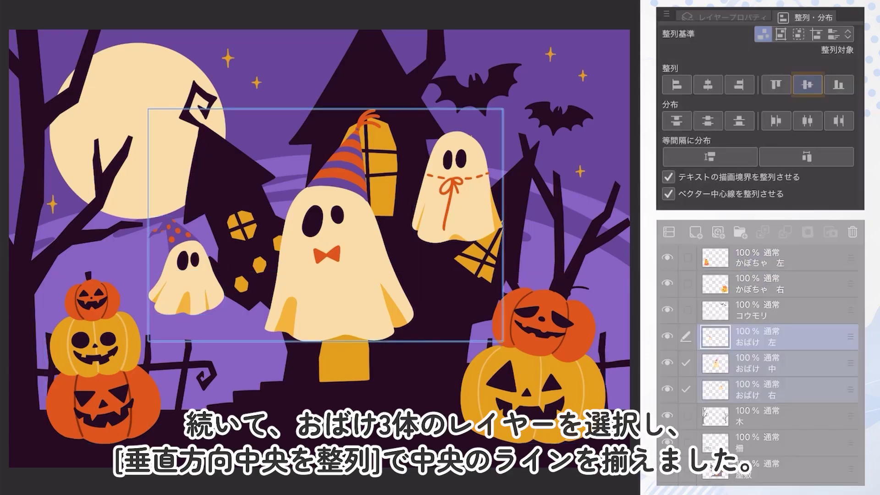
left_click(807, 84)
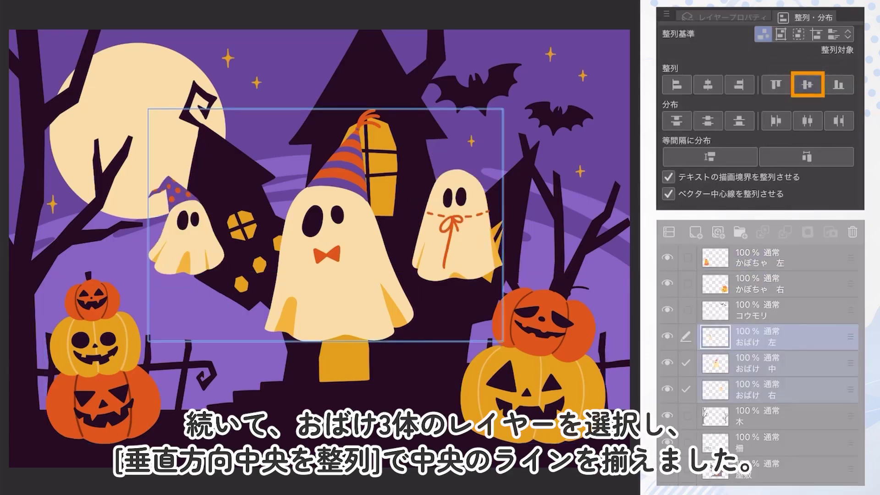
- Centre only the middle ghost (おばけ 中) horizontally, using the canvas (キャンバス) as alignment reference
left_click(756, 363)
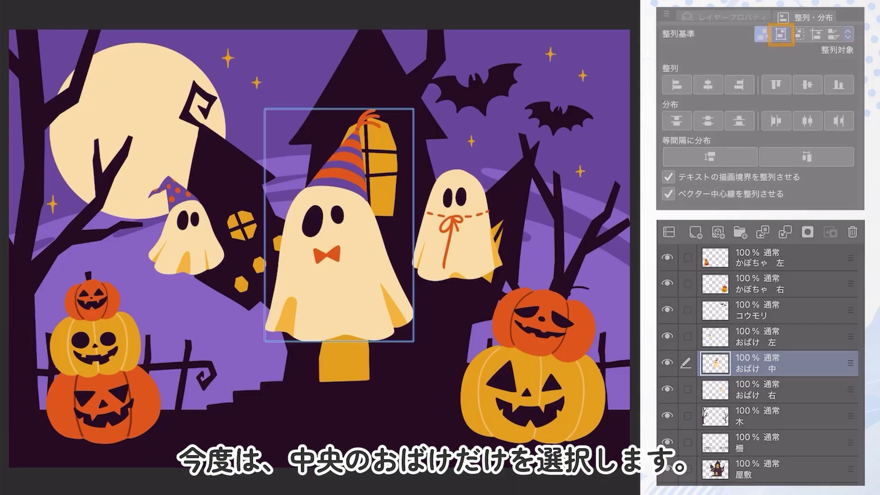
left_click(781, 35)
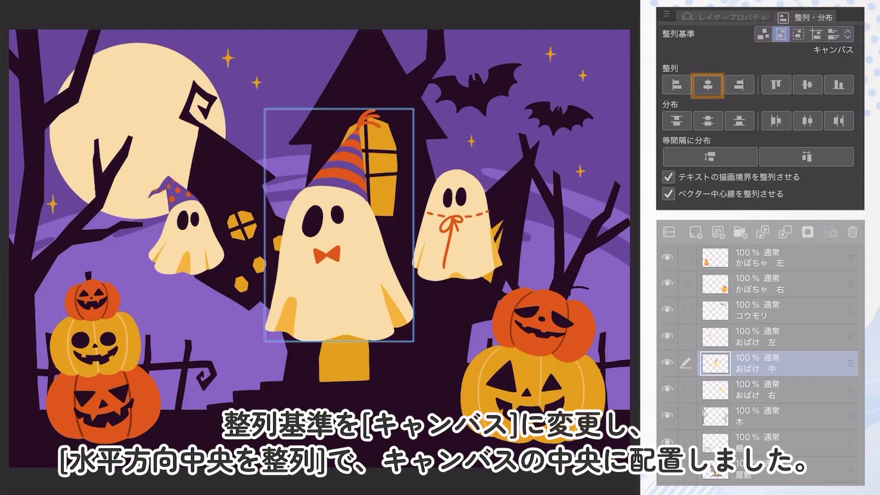
left_click(708, 85)
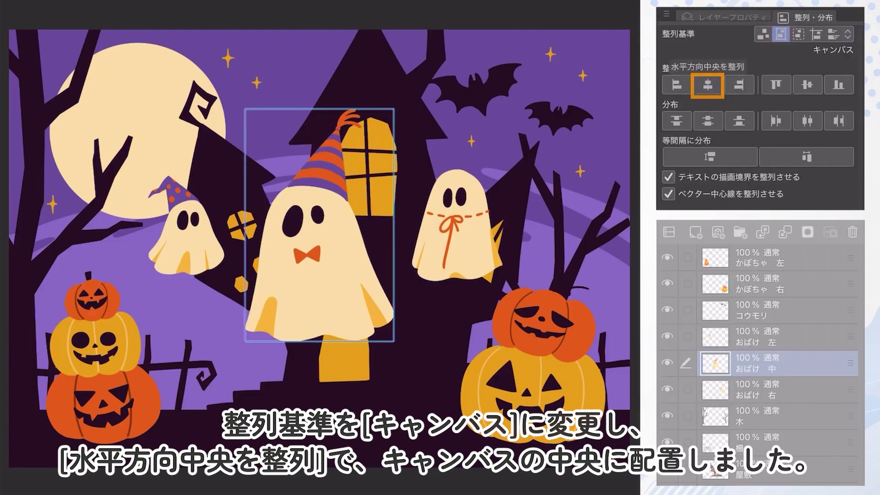
- Centre the mansion layer (屋敷) horizontally on the canvas
left_click(752, 470)
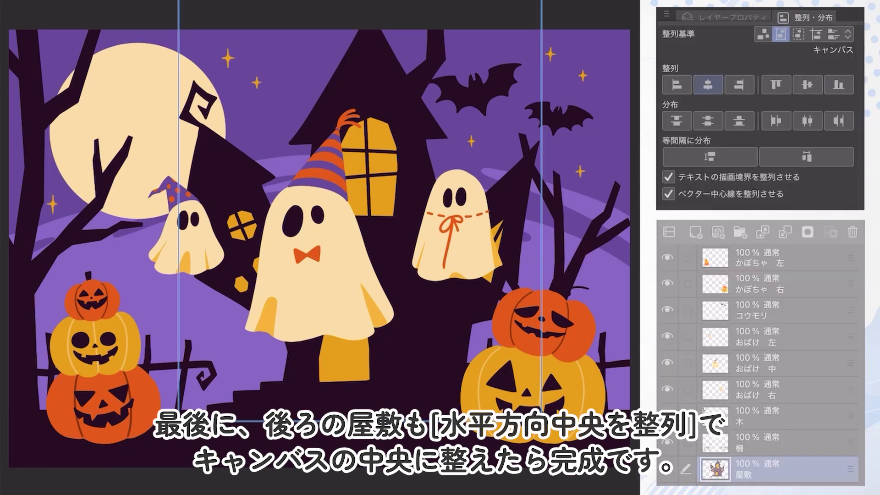
left_click(708, 85)
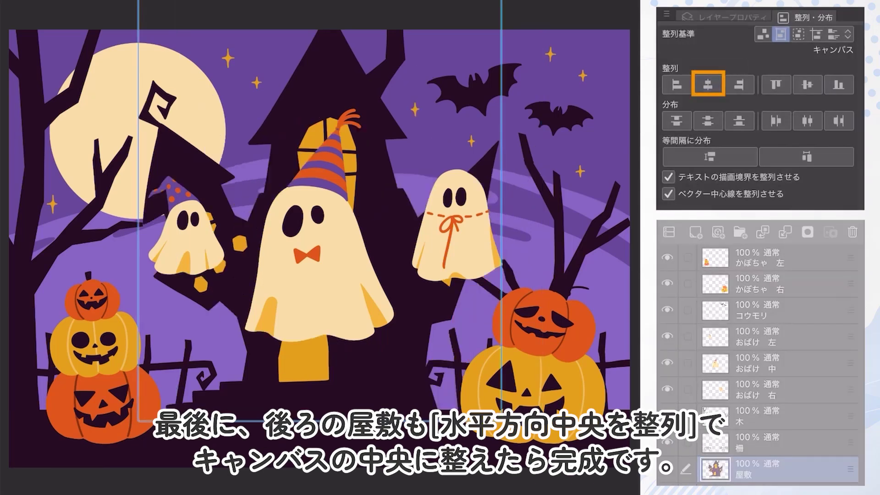
key("Escape")
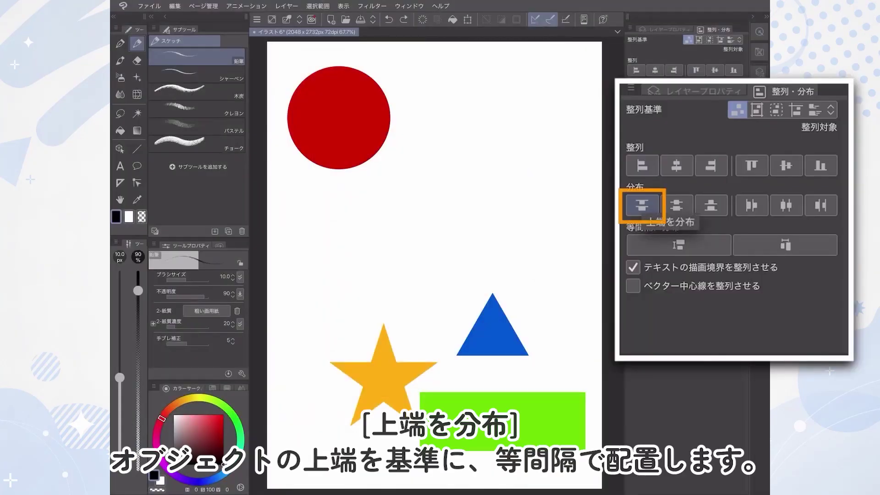
- Demonstrate distributing the four shapes vertically by their top edges, vertical centres and bottom edges
left_click(641, 205)
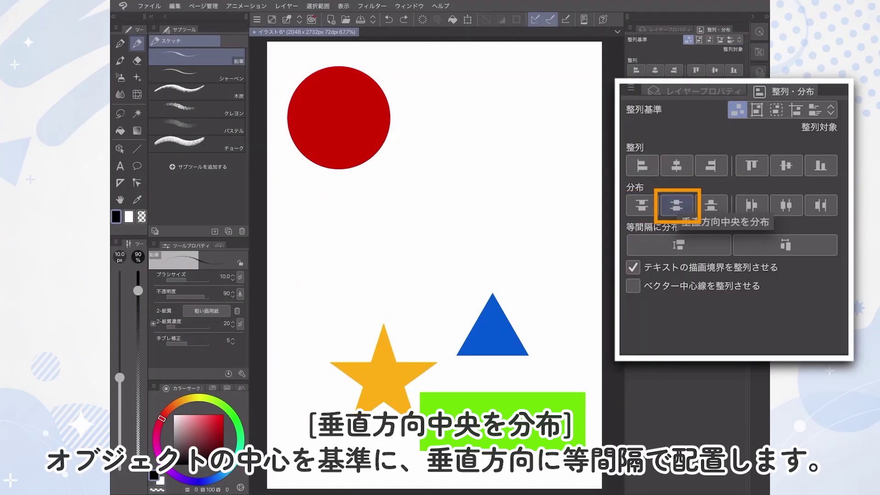
left_click(677, 205)
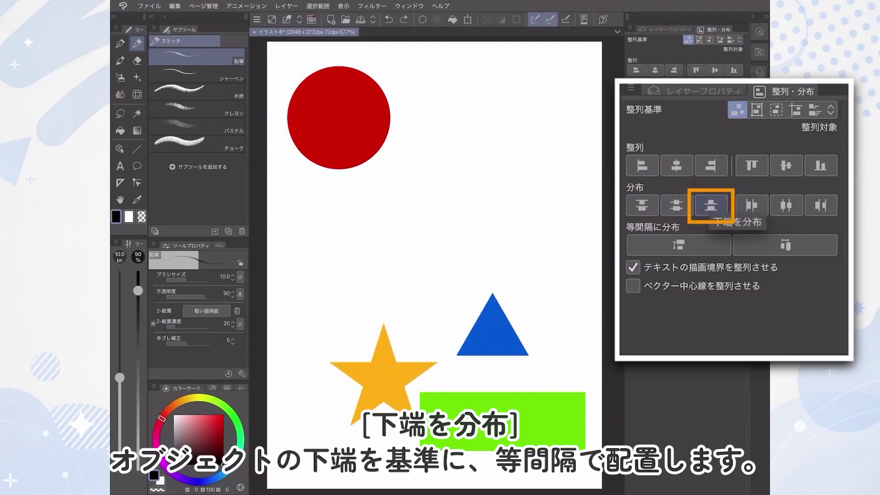
left_click(711, 205)
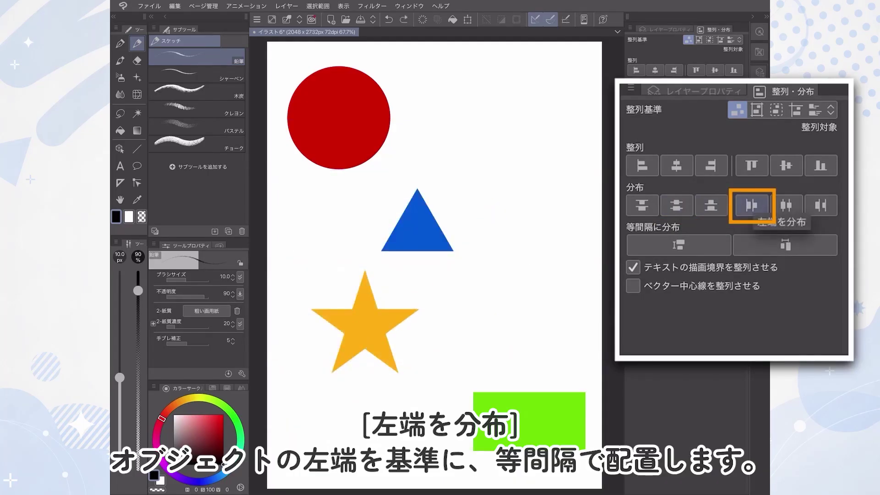
- Demonstrate distributing the four shapes horizontally by their left edges, horizontal centres and right edges
left_click(752, 205)
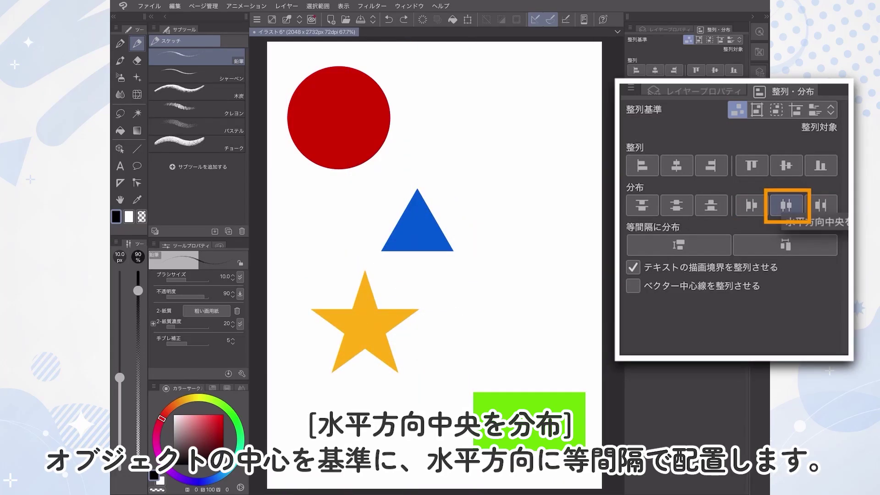
left_click(786, 205)
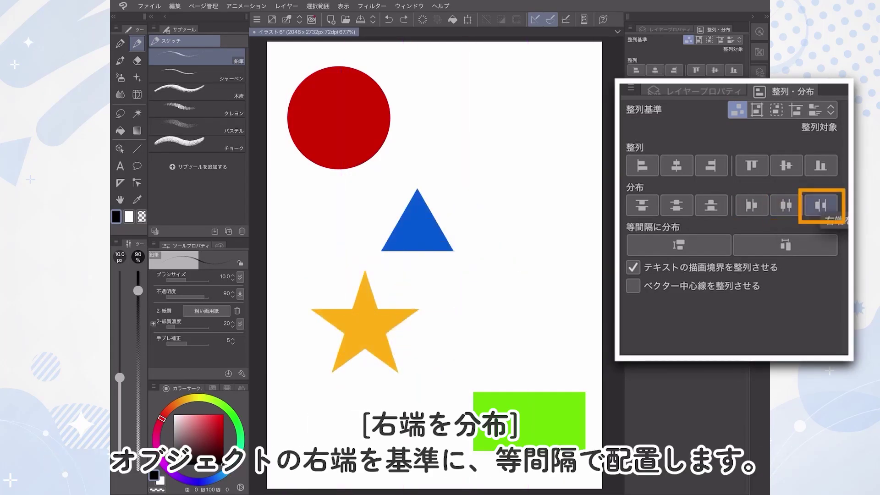
left_click(821, 206)
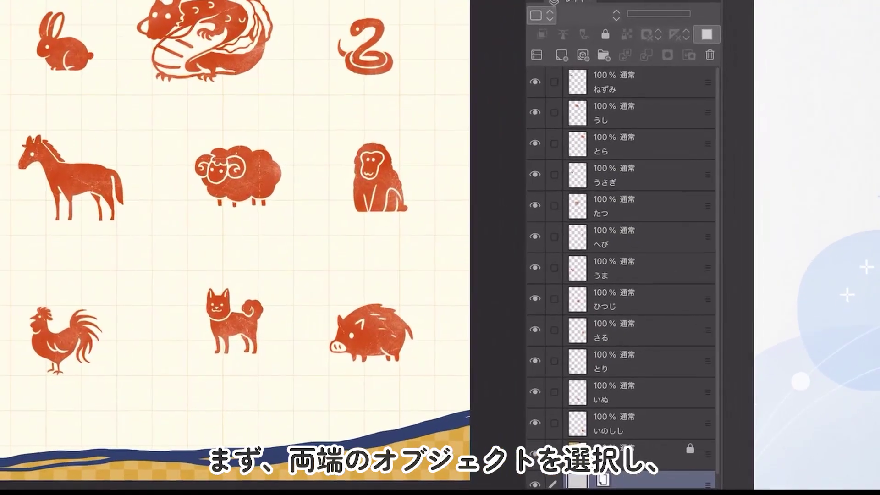
- Align the mouse, rabbit, horse and rooster layers (ねずみ, うさぎ, うま, とり) by their horizontal centres
left_click(633, 82)
left_click(553, 174)
left_click(554, 267)
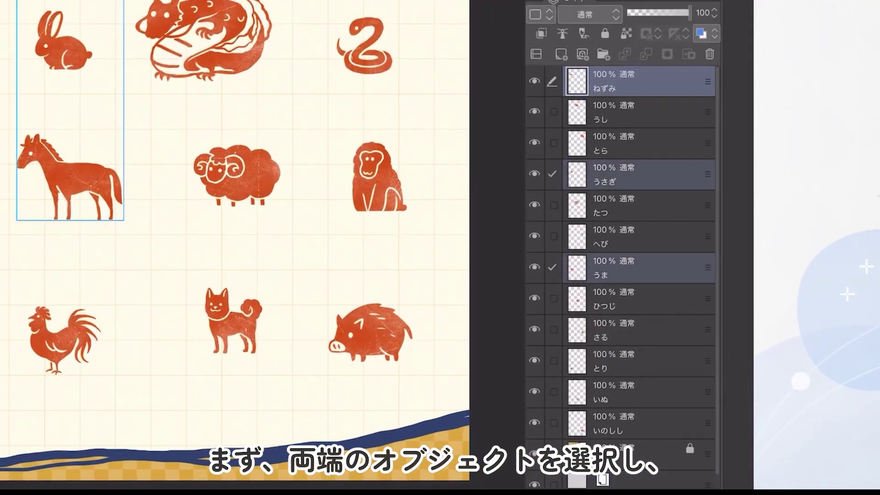
left_click(554, 360)
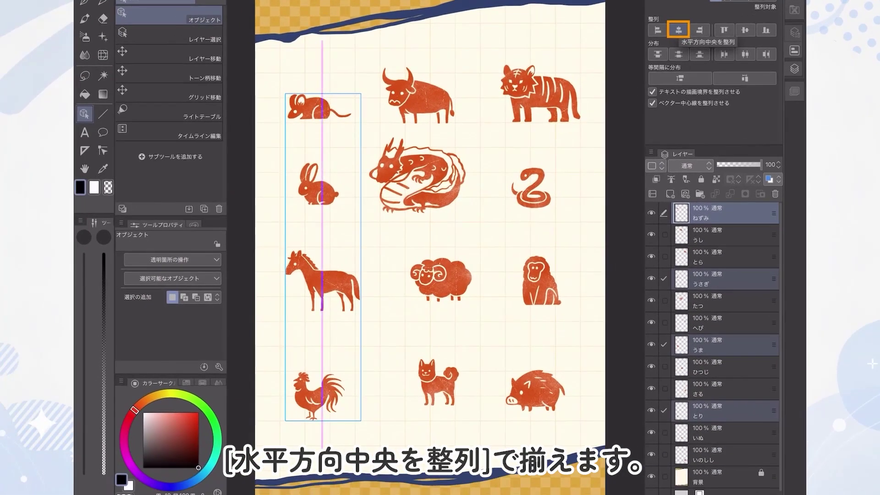
left_click(679, 30)
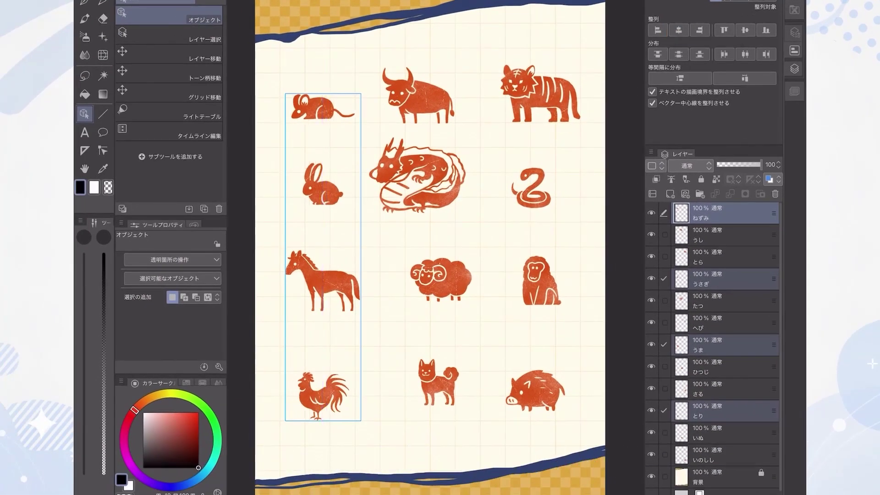
- Align the tiger, snake, monkey and boar layers (とら, へび, さる, いのしし) by their horizontal centres
left_click(724, 258)
left_click(665, 322)
left_click(664, 388)
left_click(664, 455)
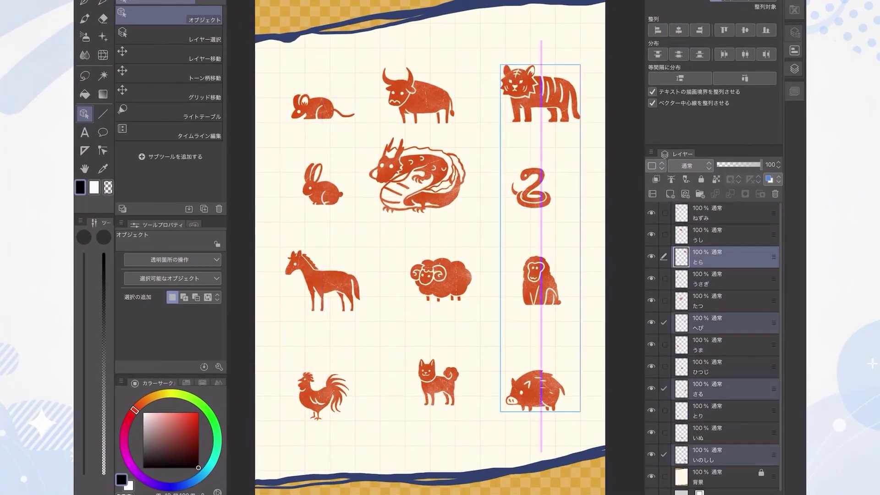
left_click(679, 30)
- Distribute the mouse, ox and tiger layers (ねずみ, うし, とら) evenly by their horizontal centres
left_click(725, 213)
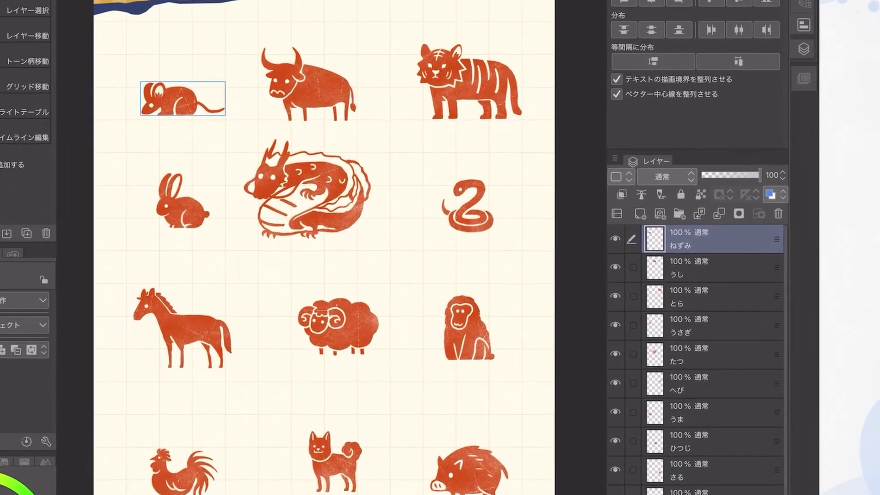
left_click(664, 234)
left_click(628, 303)
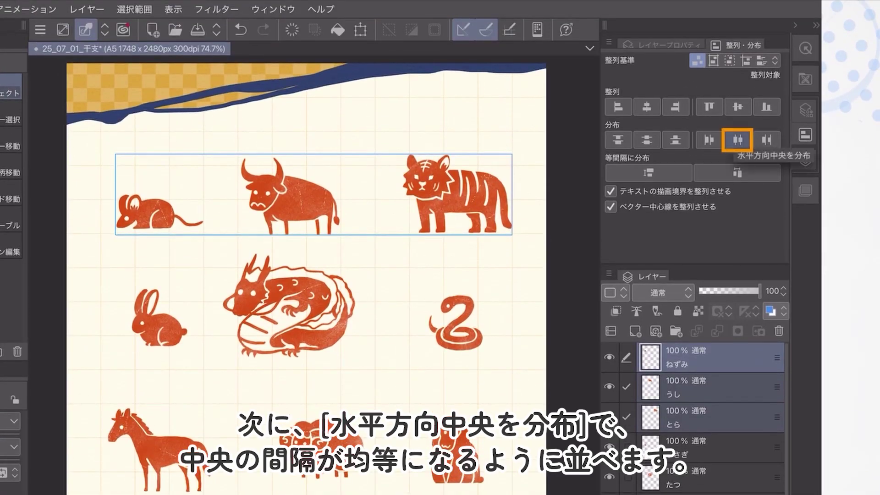
left_click(738, 140)
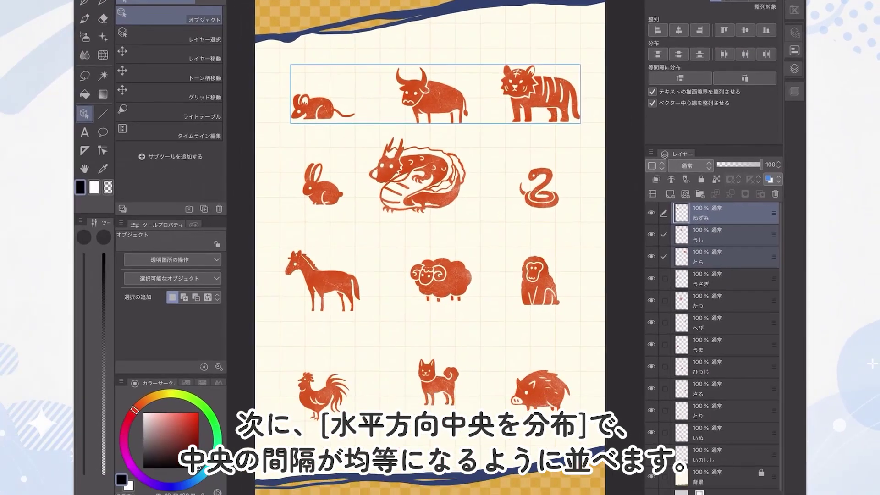
- Distribute the rabbit, dragon and snake layers (うさぎ, たつ, へび) evenly by their horizontal centres
left_click(724, 280)
left_click(664, 301)
left_click(664, 323)
left_click(745, 54)
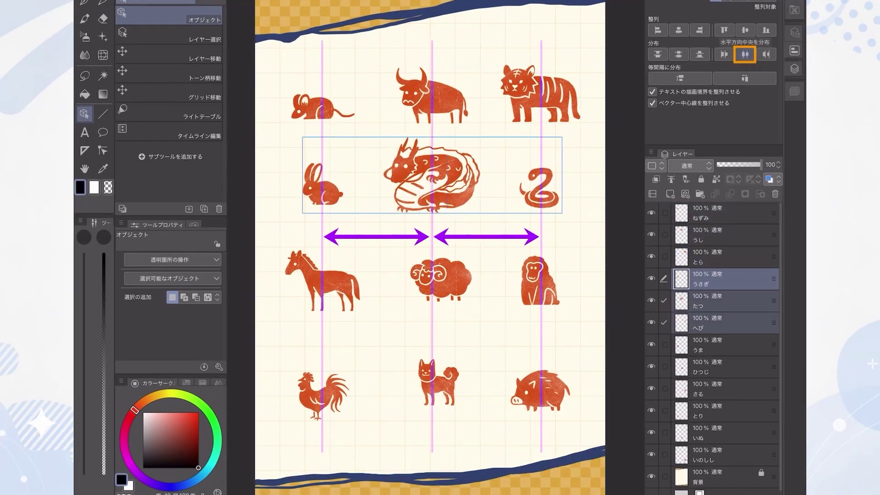
- Distribute the horse, sheep and monkey layers (うま, ひつじ, さる) evenly by their horizontal centres
left_click(706, 345)
left_click(665, 367)
left_click(664, 388)
left_click(745, 54)
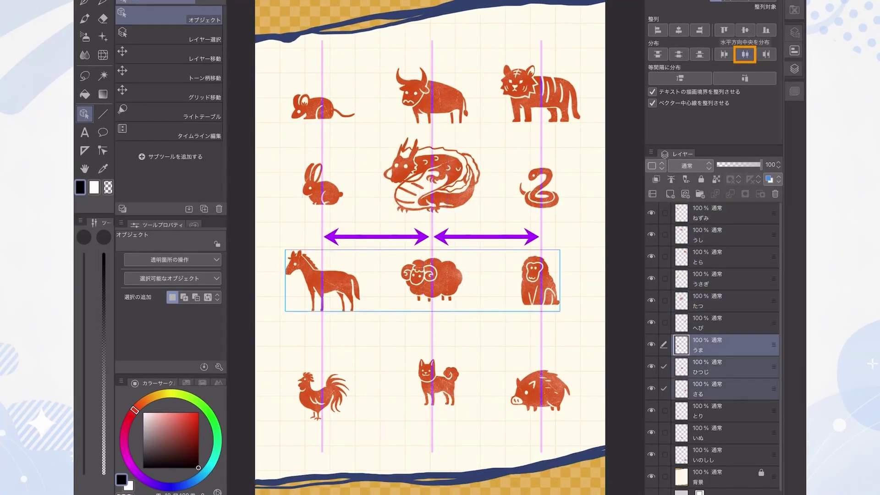
- Distribute the rooster, dog and boar layers (とり, いぬ, いのしし) evenly by their horizontal centres
left_click(706, 411)
left_click(664, 432)
left_click(665, 454)
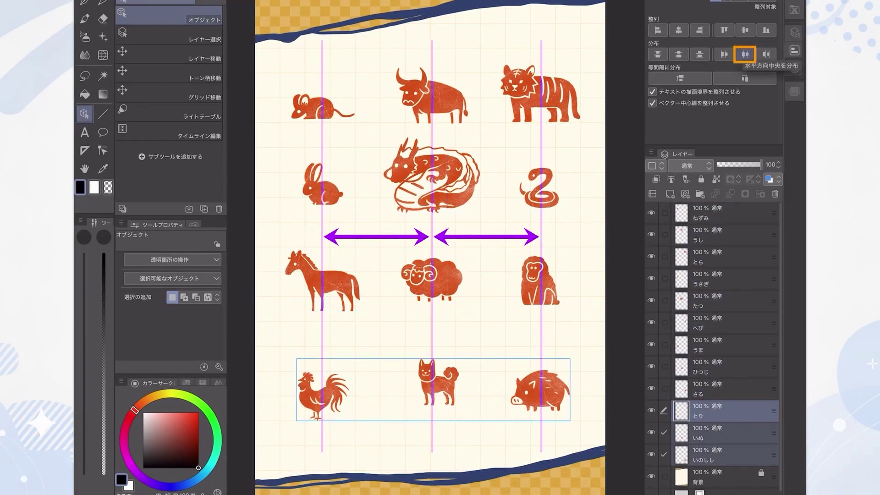
left_click(744, 54)
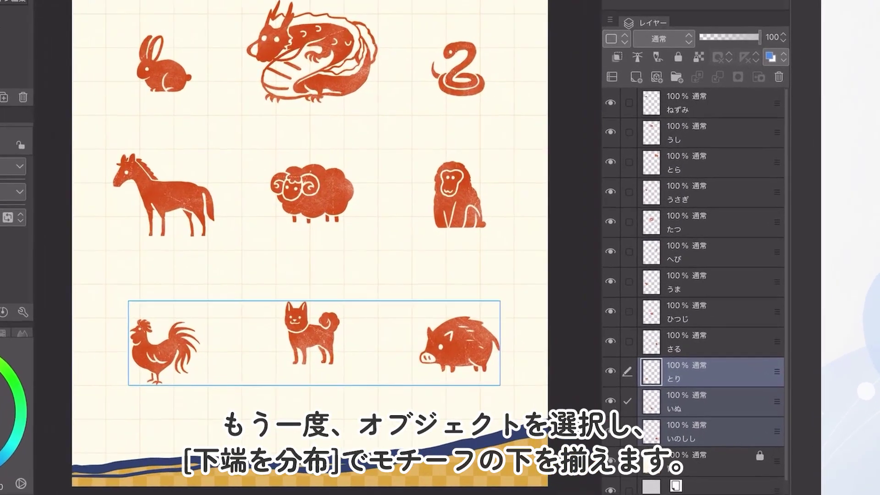
- Align the bottom edges of the rooster, dog and boar, and likewise those of the monkey, sheep and horse
left_click(766, 98)
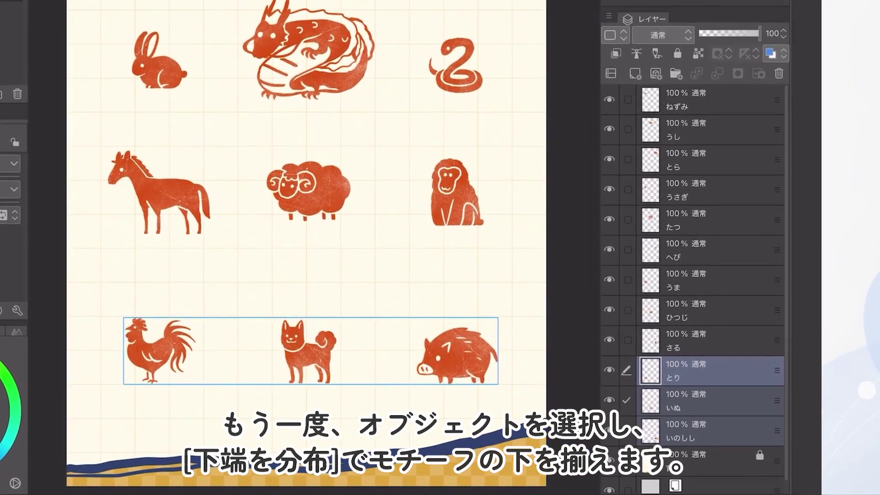
left_click(706, 342)
left_click(628, 312)
left_click(629, 282)
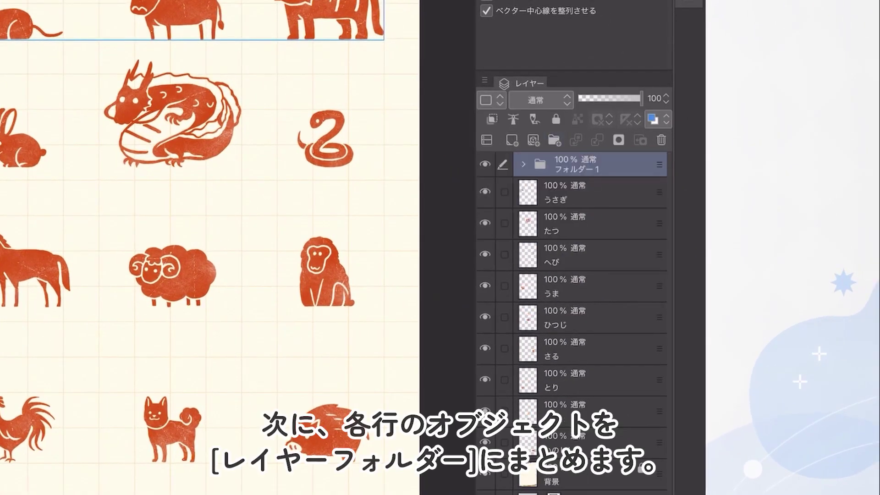
- Group the rabbit, dragon and snake layers (うさぎ, たつ, へび) into a new layer folder
left_click(591, 193)
left_click(504, 224)
left_click(504, 254)
left_click_drag(564, 193, 555, 140)
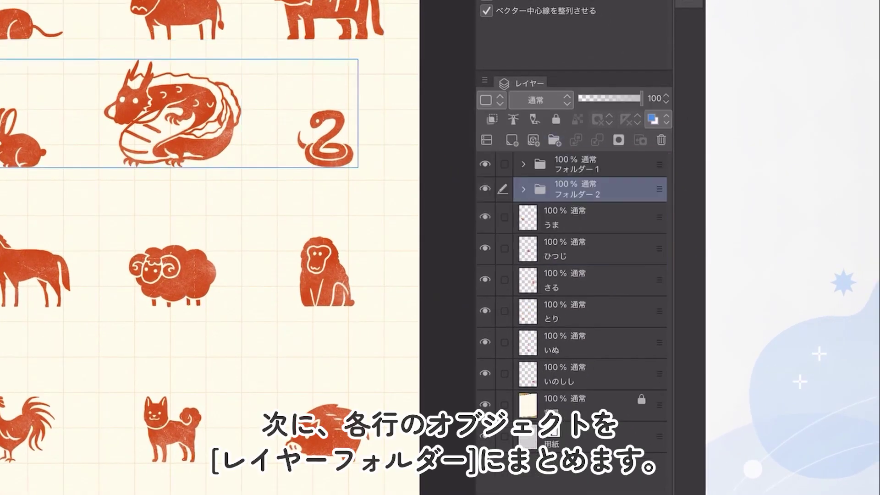
- Group the horse, sheep and monkey layers (うま, ひつじ, さる) into a new layer folder and collapse it
left_click(591, 217)
left_click(503, 249)
left_click(505, 280)
left_click_drag(564, 217, 555, 140)
left_click(523, 214)
- Group the rooster, dog and boar layers (とり, いぬ, いのしし) into a new layer folder and collapse it
left_click(592, 242)
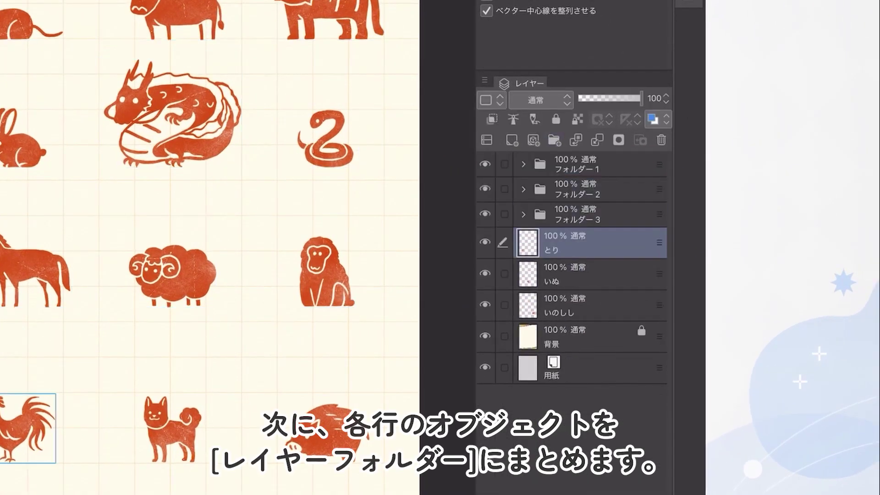
left_click(504, 274)
left_click(504, 305)
left_click_drag(564, 242, 555, 140)
left_click(523, 240)
- Add the three other row folders (フォルダー1 to 3) to the selection and distribute all four rows by their bottom edges
left_click(505, 214)
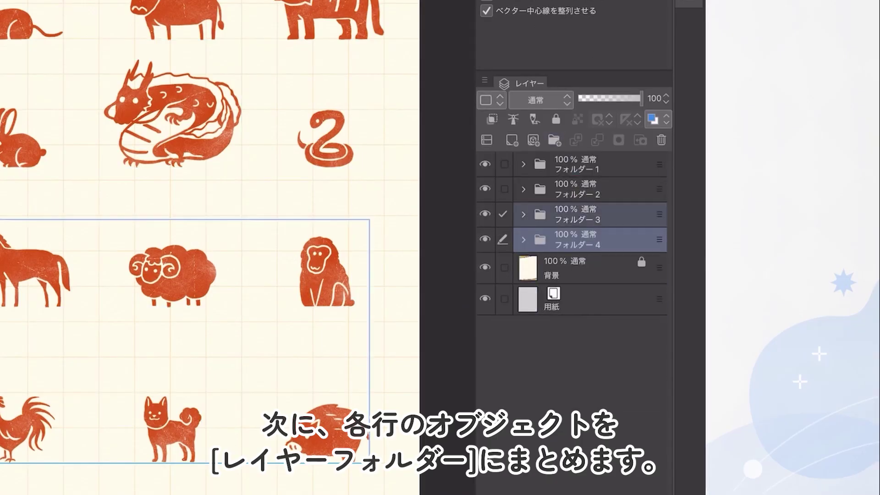
left_click(504, 189)
left_click(505, 164)
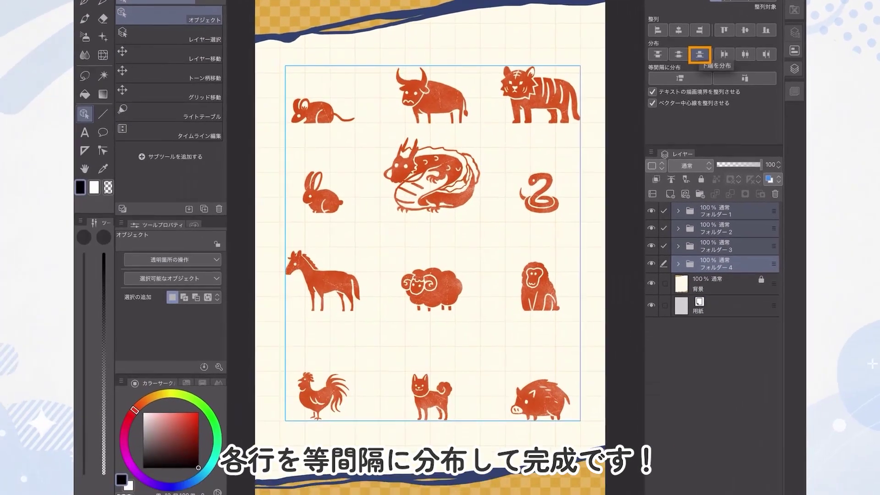
left_click(700, 54)
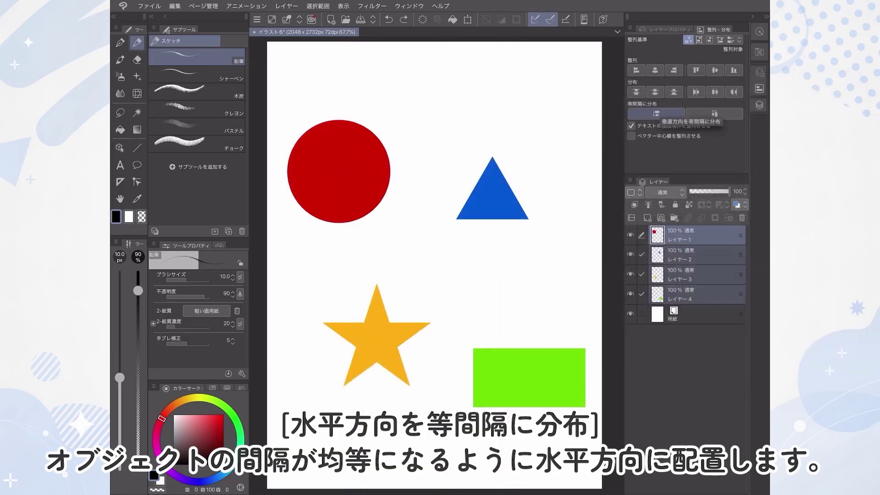
- Space the circle, triangle, star and rectangle layers evenly in the vertical direction and in the horizontal direction
left_click(657, 113)
left_click(715, 114)
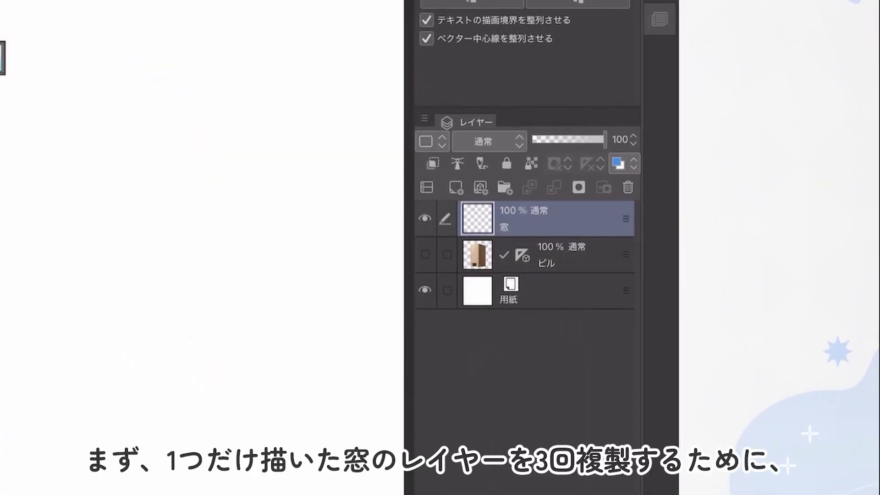
- Duplicate the window layer (窓) three times and select all four window layers together
left_click_drag(550, 219, 457, 188)
left_click_drag(550, 255, 456, 187)
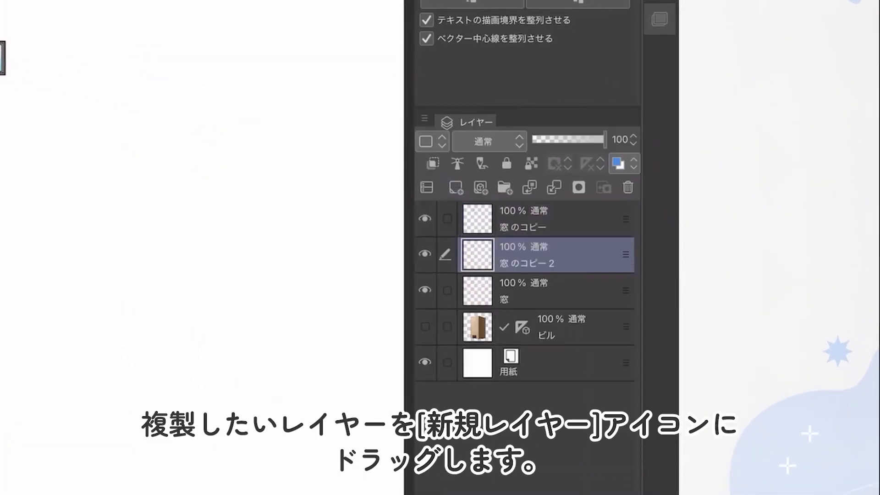
left_click_drag(550, 291, 456, 188)
left_click(550, 327)
left_click_drag(447, 290, 447, 219)
- Make a rectangular selection for the window area and space the four windows evenly in the horizontal direction, using the selection (選択範囲) as the alignment reference
left_click(129, 122)
key("m")
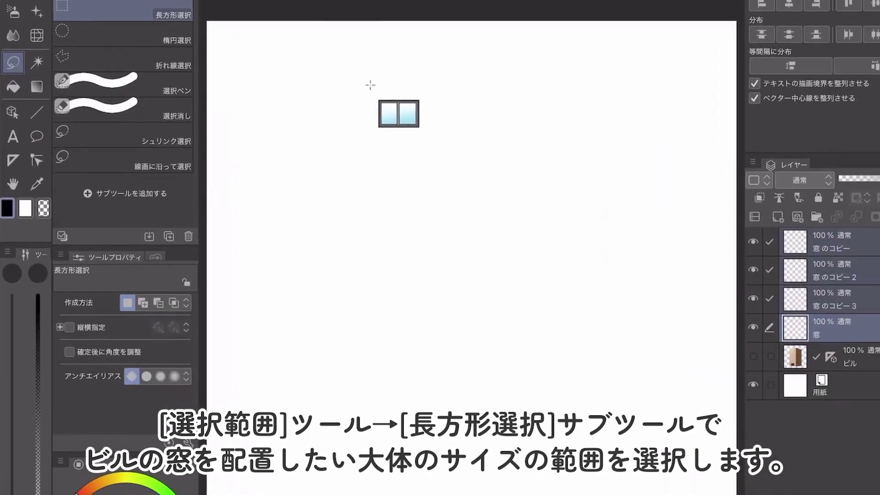
left_click_drag(485, 145, 720, 494)
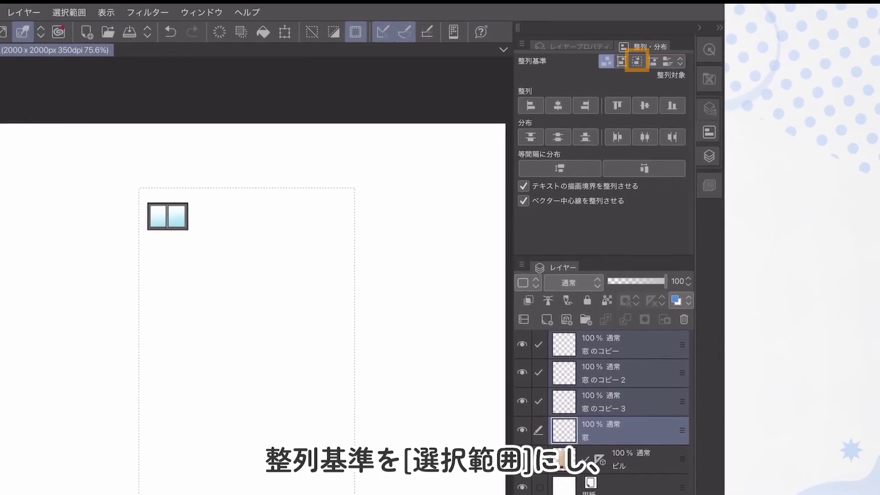
left_click(637, 62)
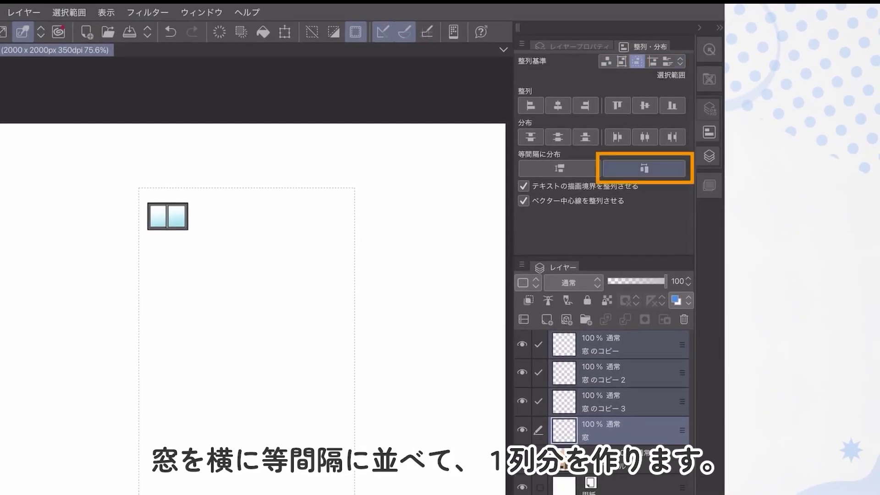
left_click(644, 168)
- Merge the four selected window layers into a single row layer
left_click(631, 430)
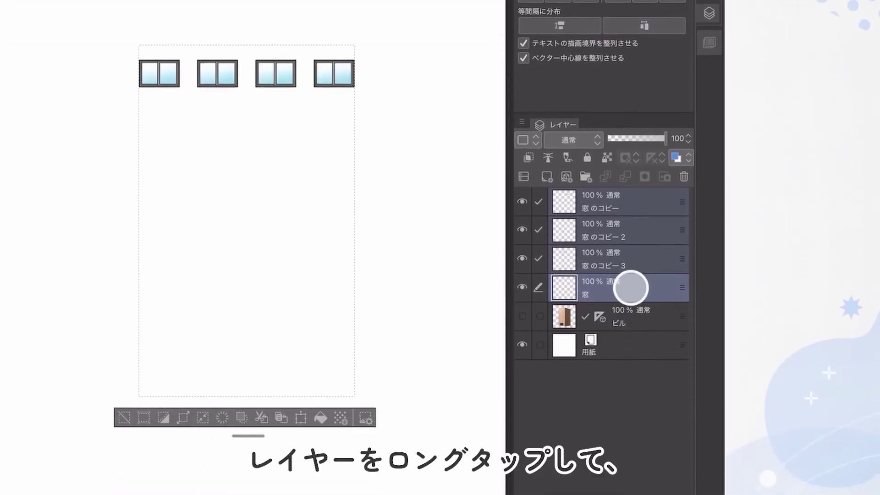
right_click(631, 263)
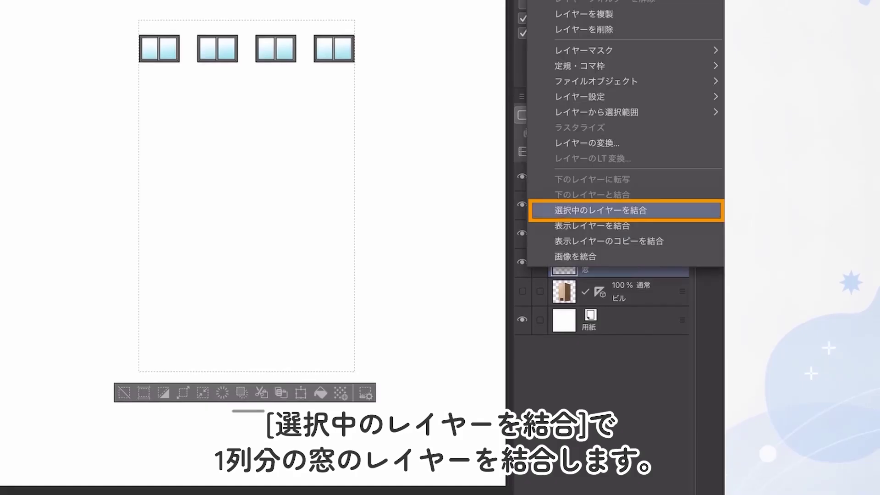
left_click(600, 210)
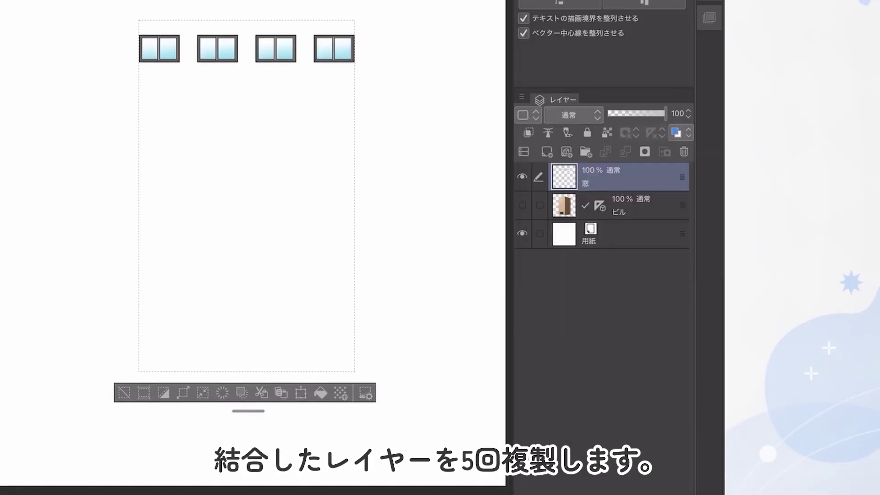
- Duplicate the merged window row five times and space all six rows evenly in the vertical direction within the selection
left_click_drag(631, 177, 631, 165)
left_click_drag(631, 205, 547, 152)
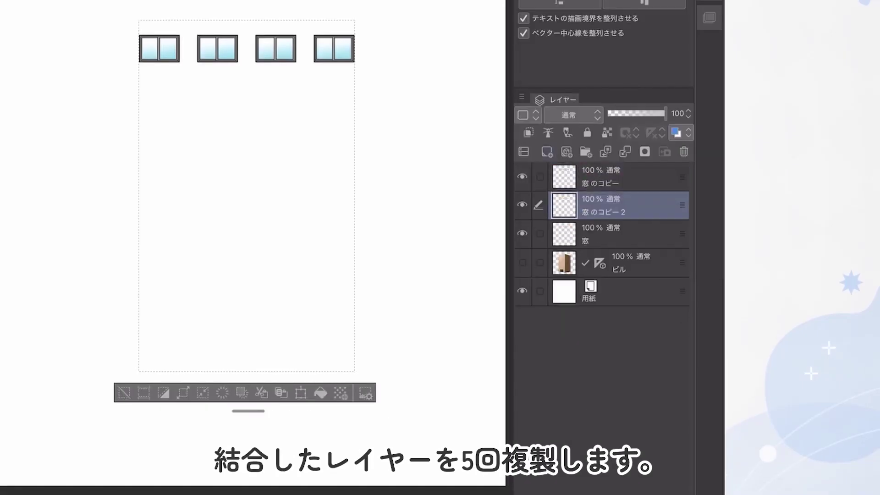
left_click_drag(631, 233, 546, 152)
left_click_drag(631, 263, 547, 151)
key("ctrl+c")
key("ctrl+v")
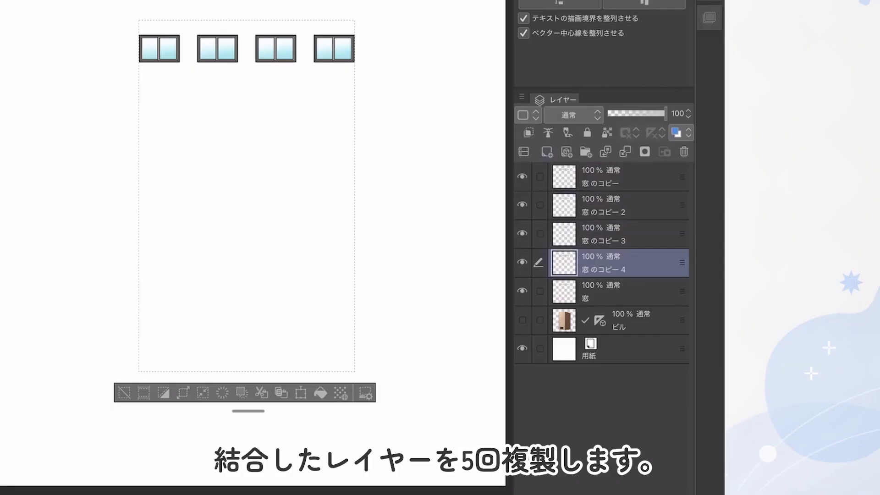
key("ctrl+c")
key("ctrl+v")
left_click_drag(540, 291, 539, 177)
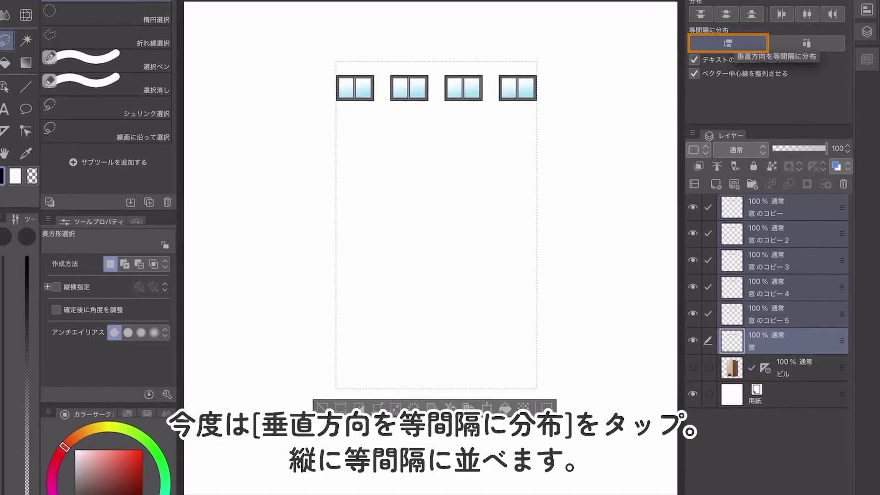
left_click(728, 43)
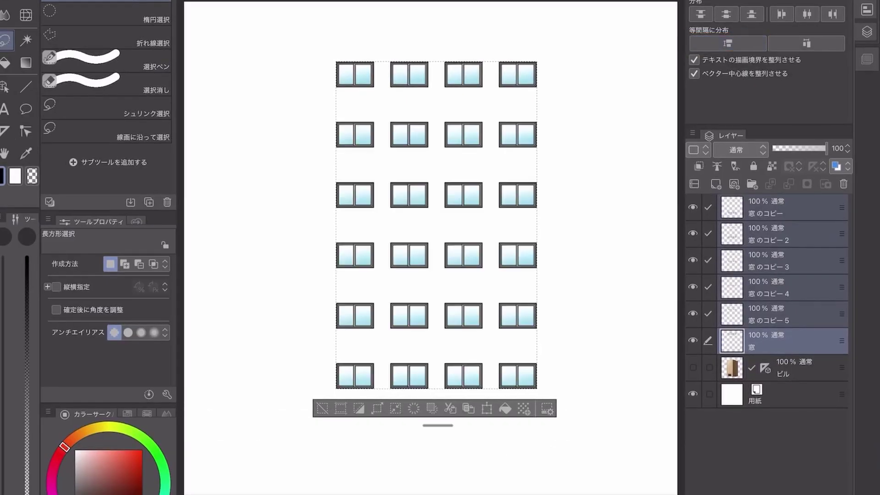
- Merge the six window row layers into one and show the building layer (ビル)
left_click(693, 133)
left_click(770, 291)
left_click(693, 234)
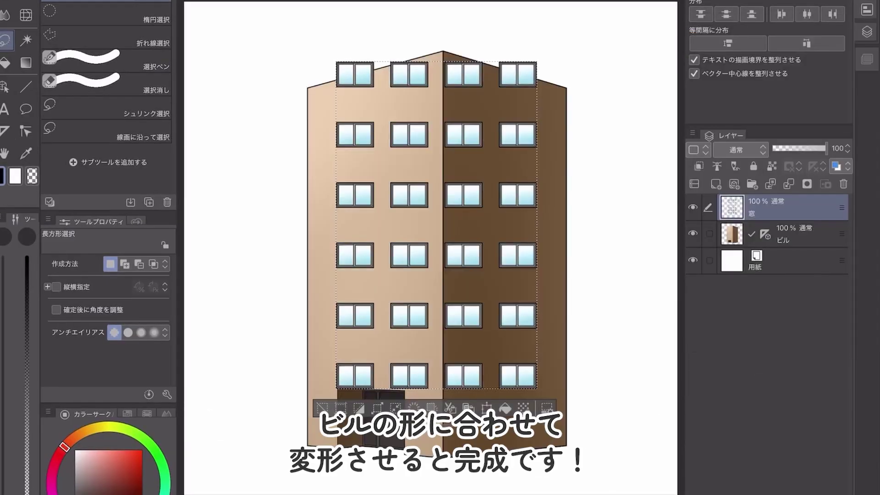
- Transform the window grid to about 61% width and 91% height, slanting its top edge to match the building's light-coloured wall
left_click(487, 408)
left_click_drag(489, 306, 467, 338)
left_click_drag(515, 257, 435, 257)
left_click_drag(312, 258, 314, 258)
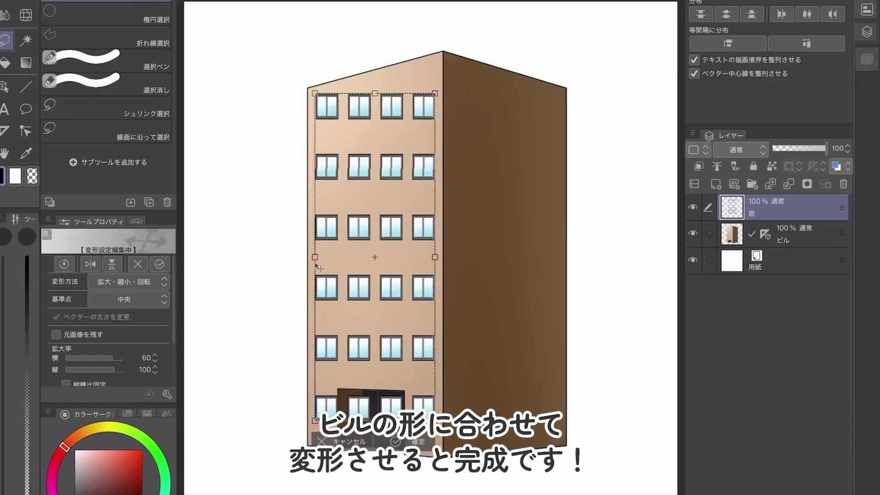
left_click_drag(374, 420, 376, 376)
left_click_drag(435, 94, 435, 71)
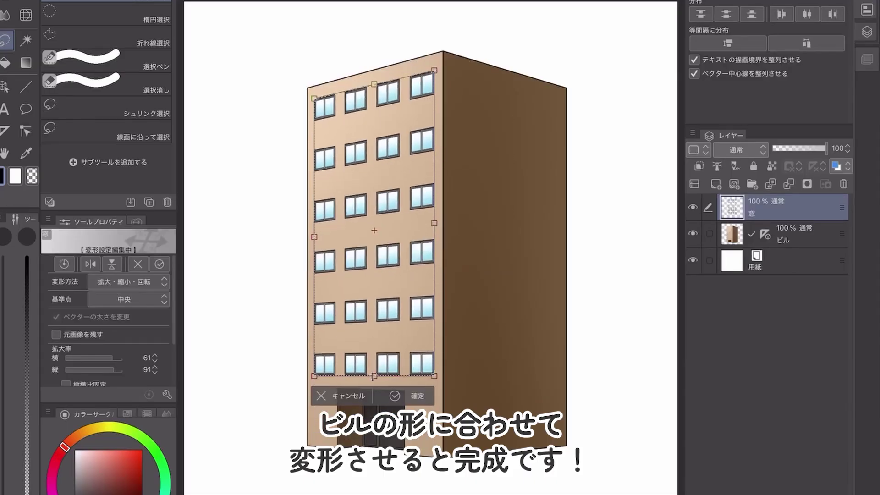
left_click_drag(314, 376, 315, 373)
key("Return")
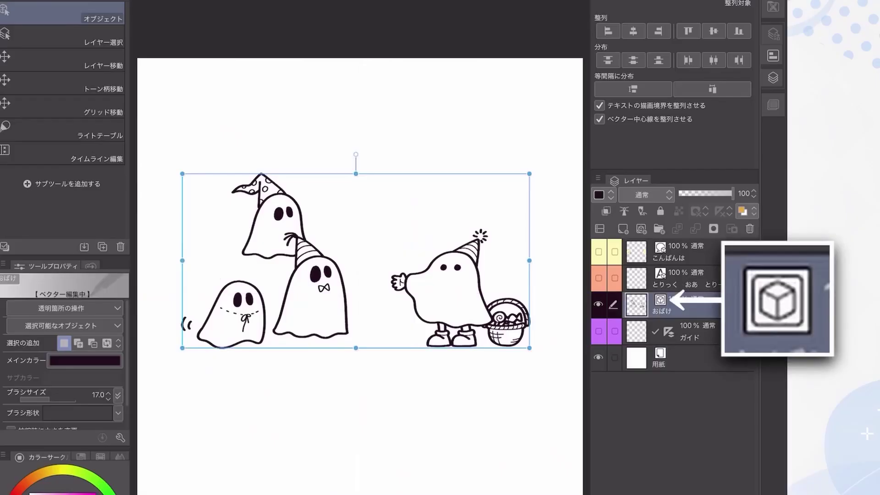
- Select the ghost drawings on the vector layer おばけ, distribute them by horizontal centres and align their vertical centres
left_click_drag(479, 281, 475, 280)
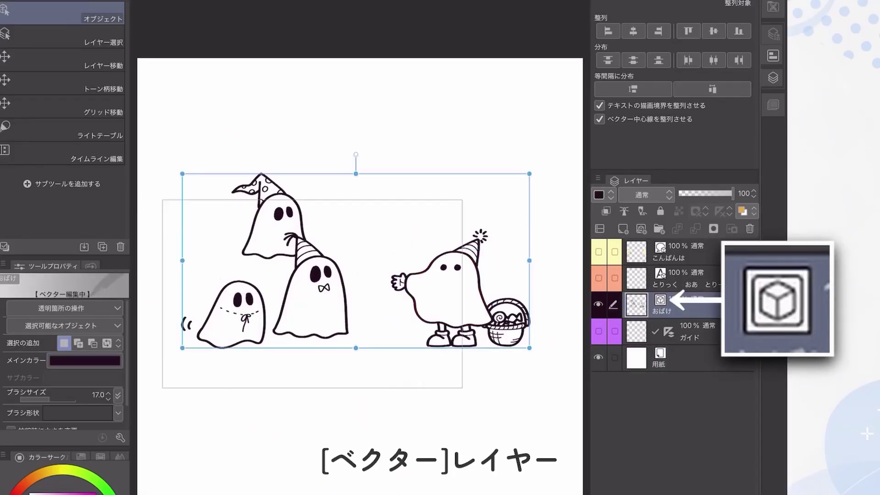
left_click_drag(463, 200, 558, 155)
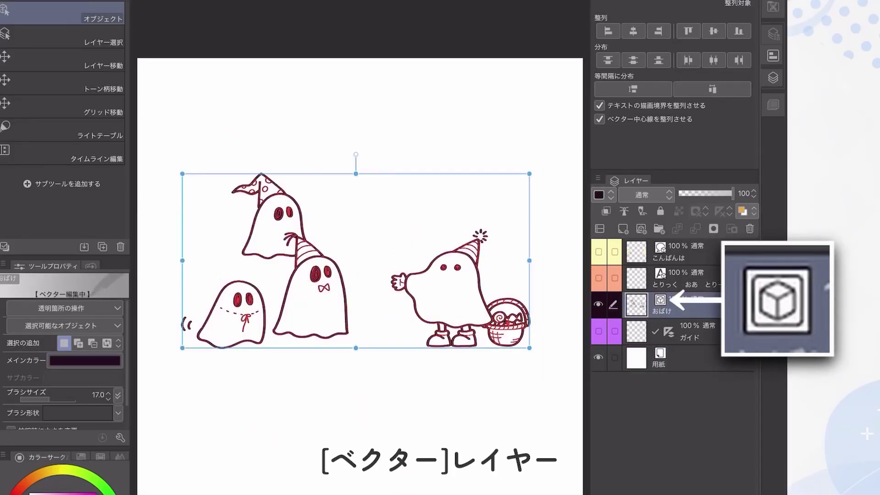
left_click(713, 60)
left_click(713, 31)
key("Escape")
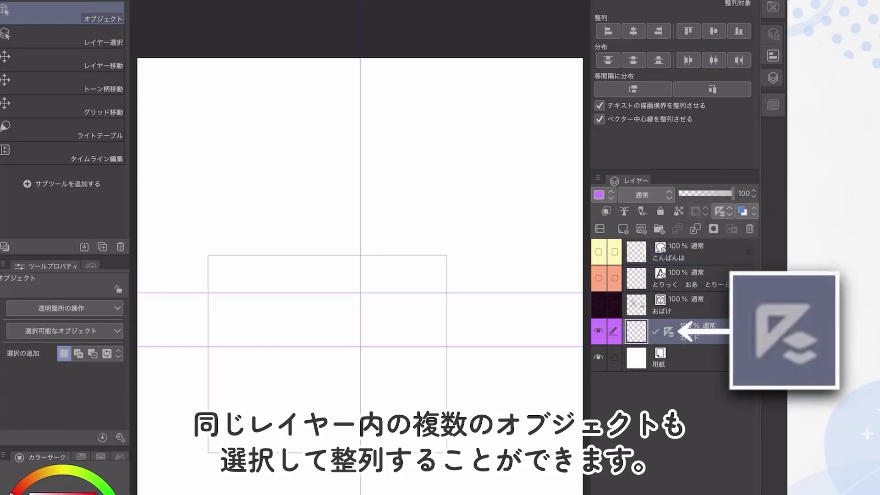
- Select the guides on the ruler layer ガイド and apply left alignment to them
left_click(668, 332)
left_click(608, 31)
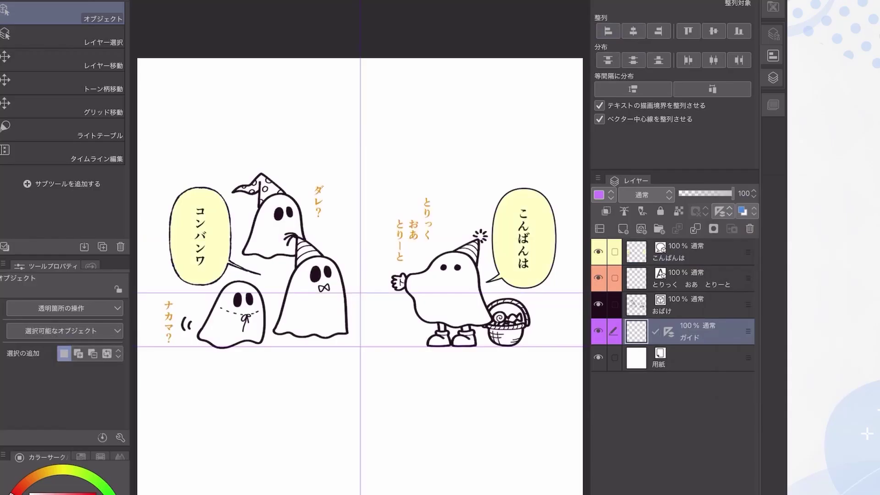
- Add the ghost, text and balloon layers to the guide layer selection and try left, top, right, bottom, horizontal-centre and vertical-centre alignment
left_click(614, 304)
left_click(614, 278)
left_click(613, 252)
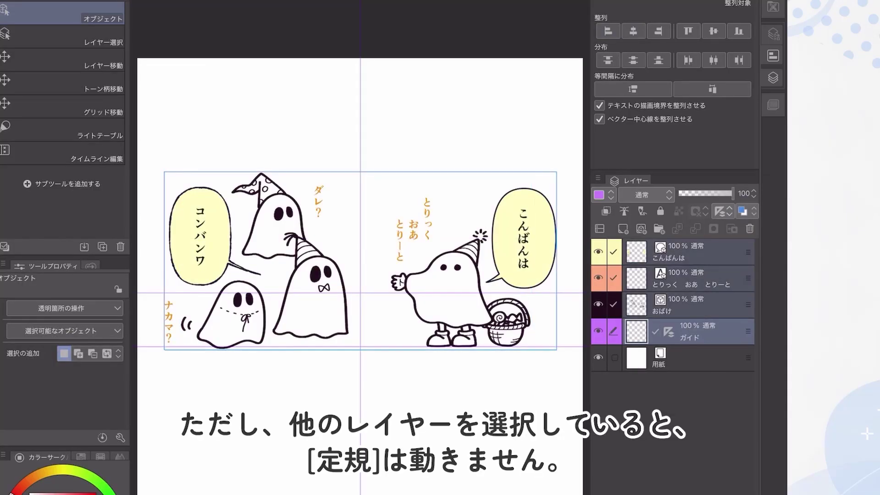
left_click(608, 31)
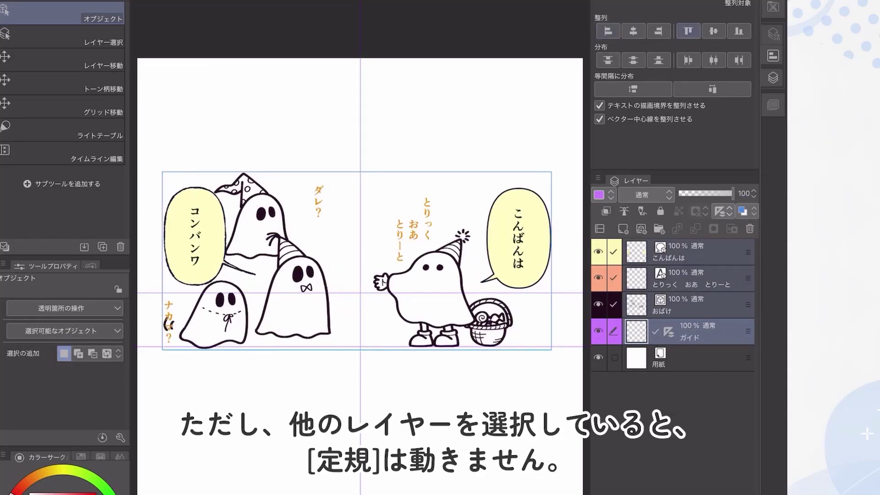
left_click(689, 31)
left_click(659, 31)
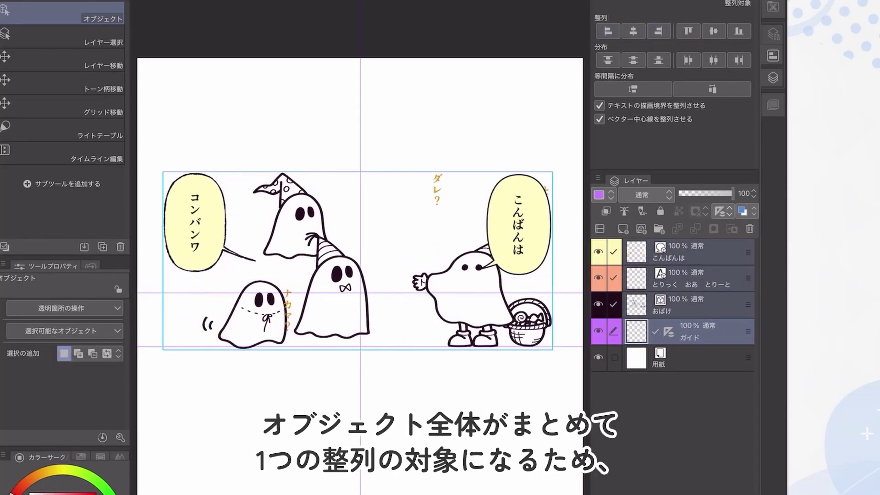
left_click(739, 32)
left_click(634, 32)
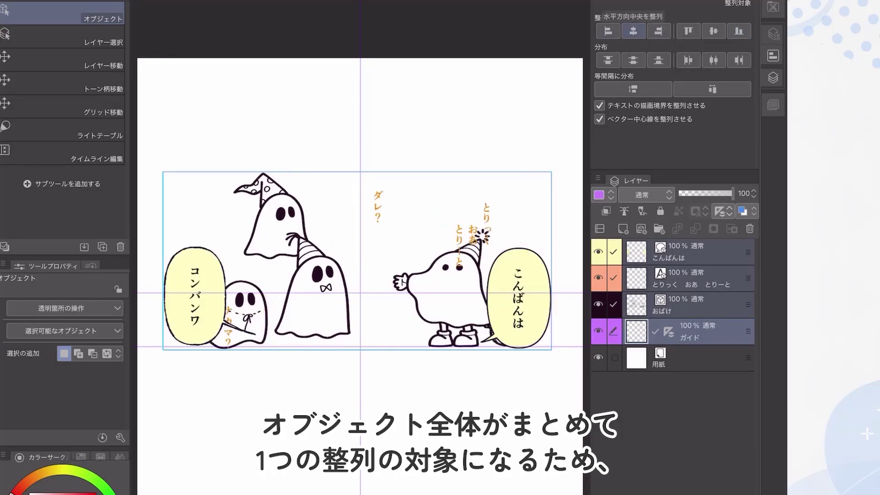
left_click(714, 31)
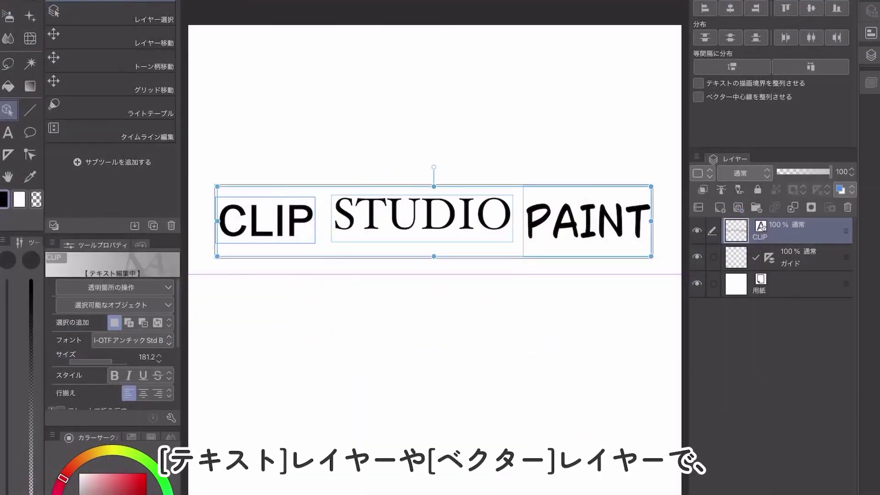
- Apply bottom alignment to the CLIP STUDIO PAINT text and to the apple's vector outline
left_click(837, 8)
left_click(798, 257)
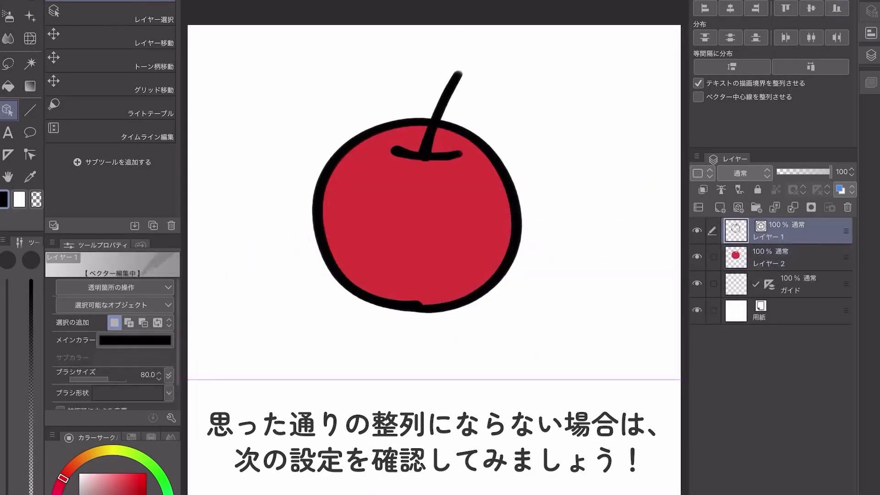
left_click(837, 8)
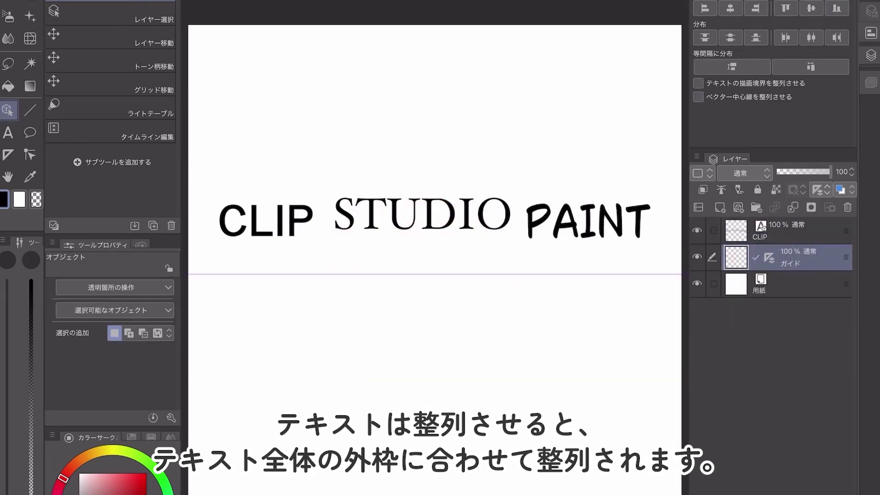
- Align the CLIP, STUDIO and PAINT text frames by their bottom edges to the guide, with テキストの描画境界を整列させる off
left_click(434, 257)
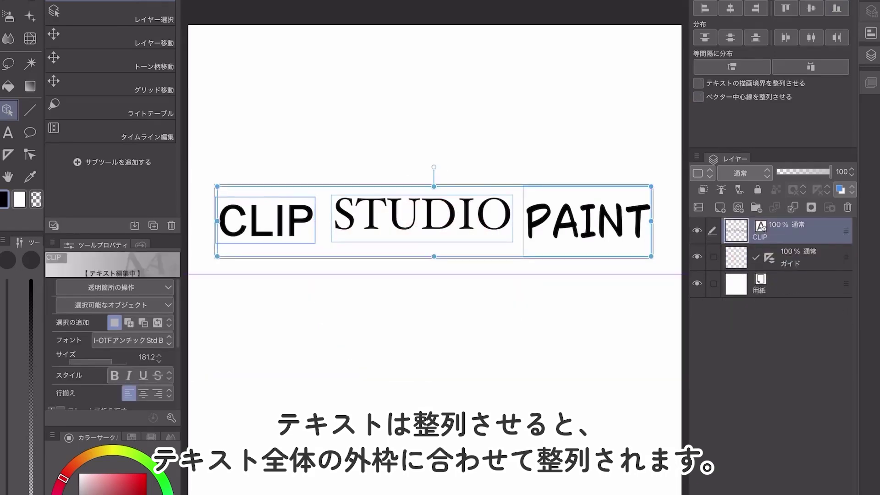
left_click(837, 8)
left_click(797, 257)
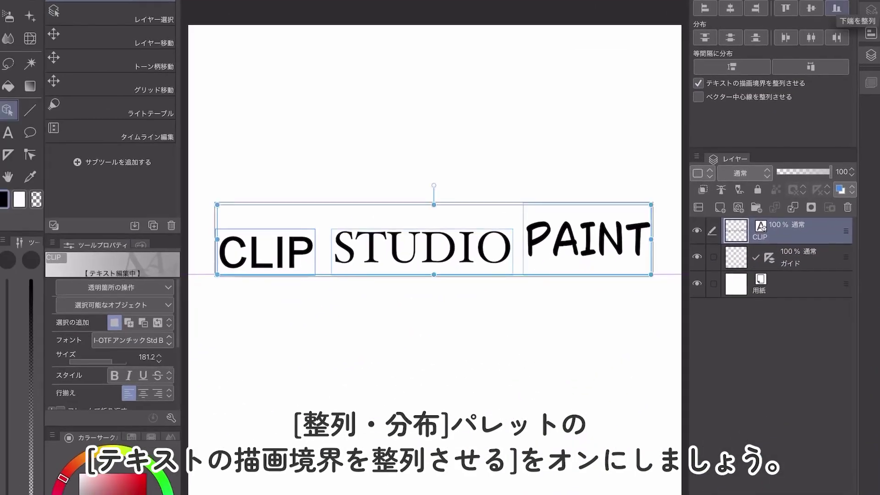
- Align the CLIP, STUDIO and PAINT lettering to the guide by its bottom edges with テキストの描画境界を整列させる on
left_click(837, 8)
left_click(797, 257)
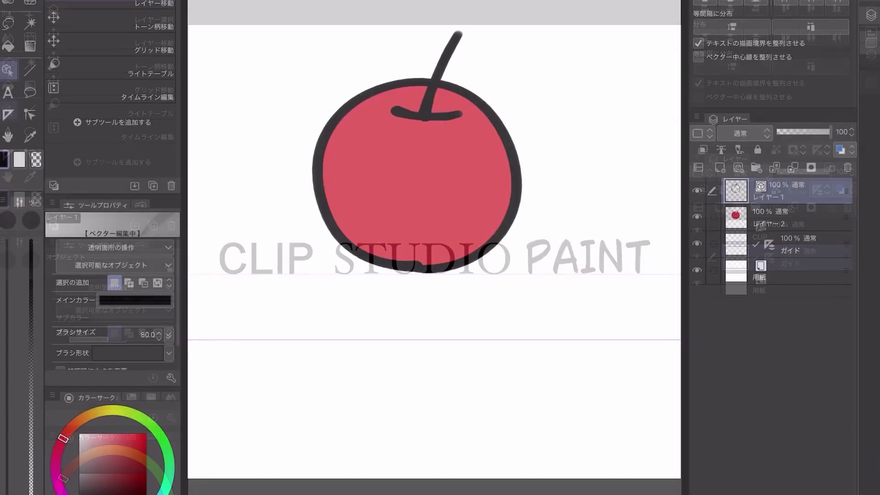
- Align the bottom of the apple's outline and fill layers to the guide, with ベクター中心線を整列させる on
left_click(837, 2)
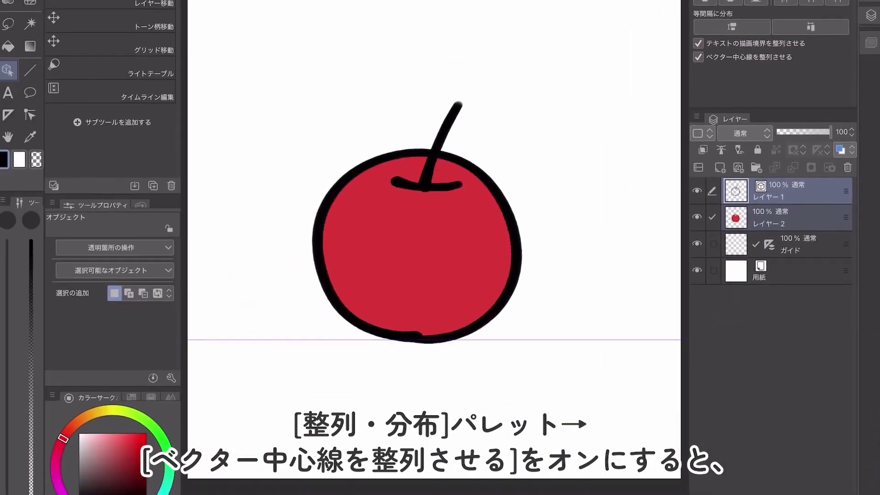
scroll(434, 248, "up", 5)
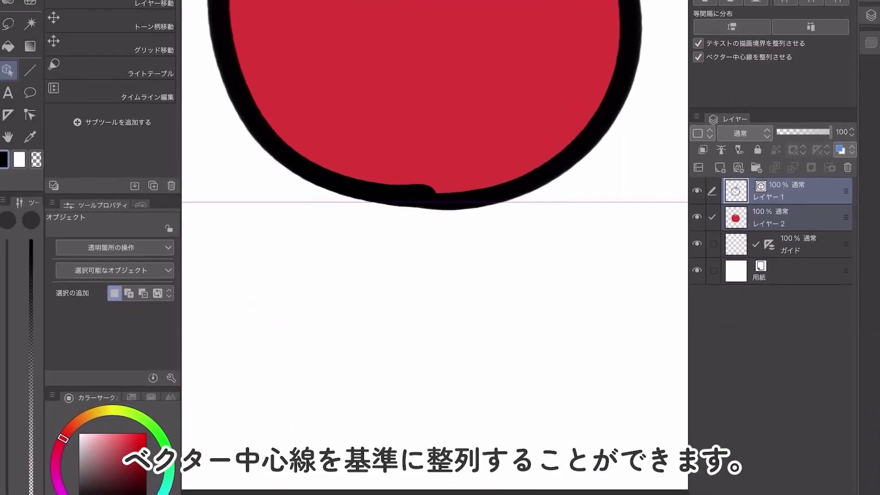
- Thicken the apple's vector outline on レイヤー1 by increasing its brush size
left_click(789, 191)
left_click(366, 192)
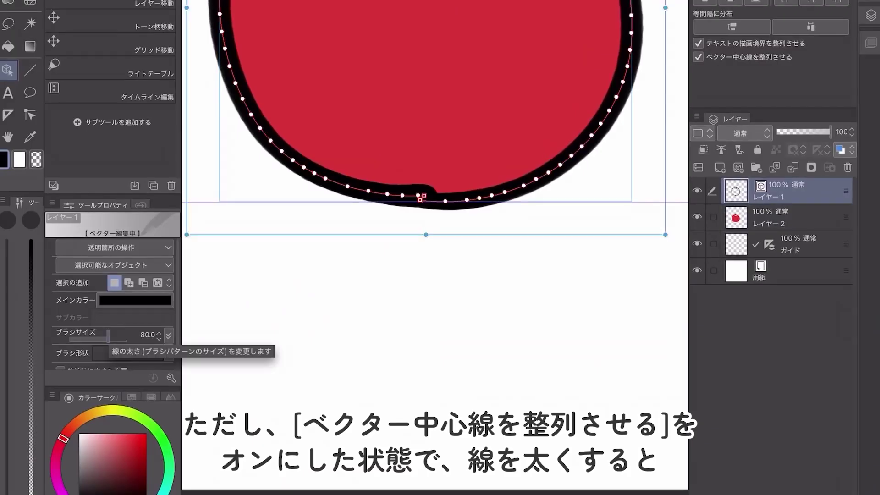
left_click_drag(108, 337, 115, 336)
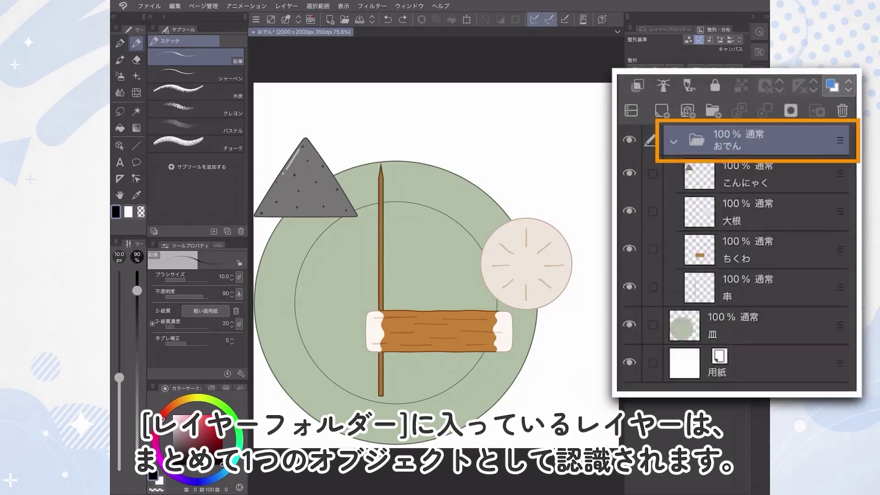
- Centre the おでん folder and the 皿 layer on the canvas, and align the folder's four layers individually by their centres
left_click(652, 325)
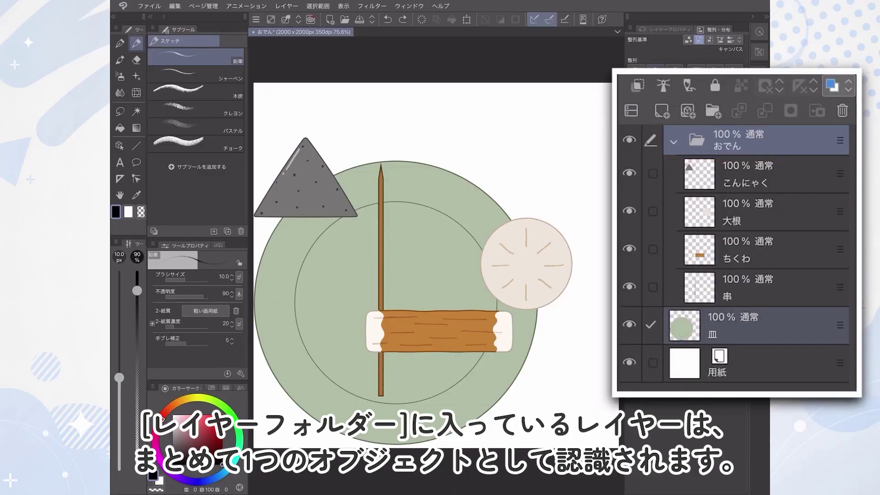
left_click(655, 69)
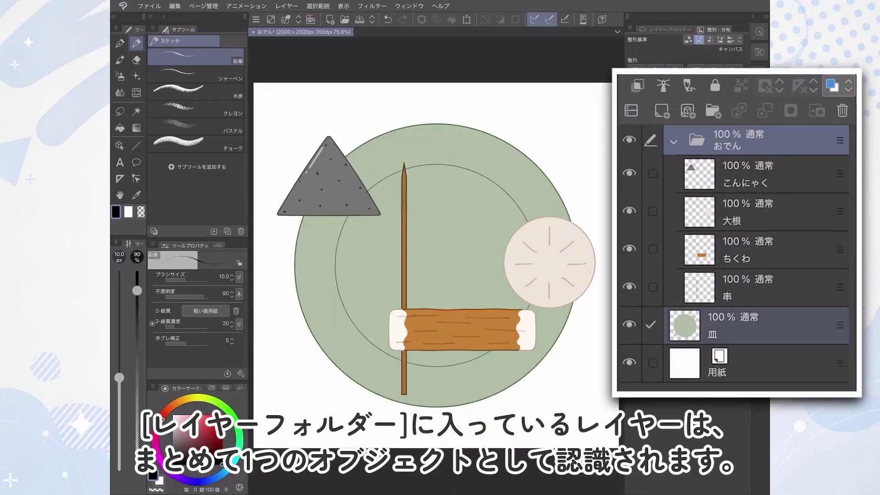
left_click(742, 175)
left_click(652, 211)
left_click(652, 249)
left_click(652, 287)
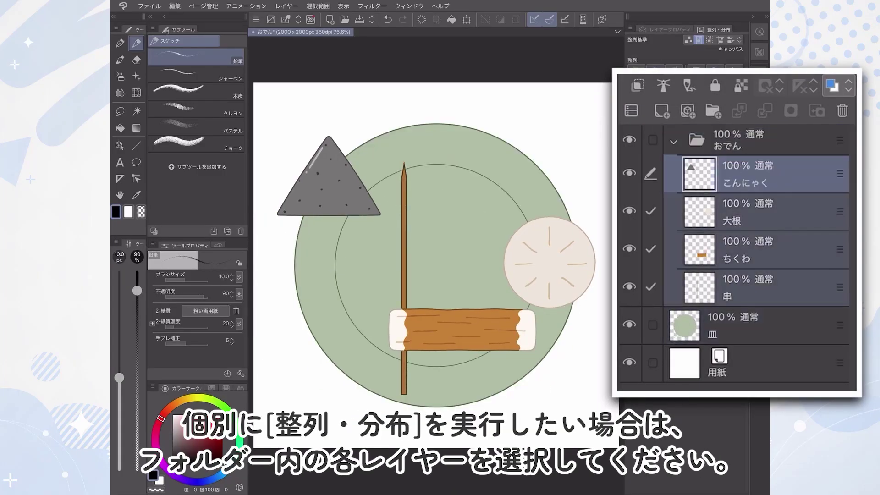
left_click(655, 69)
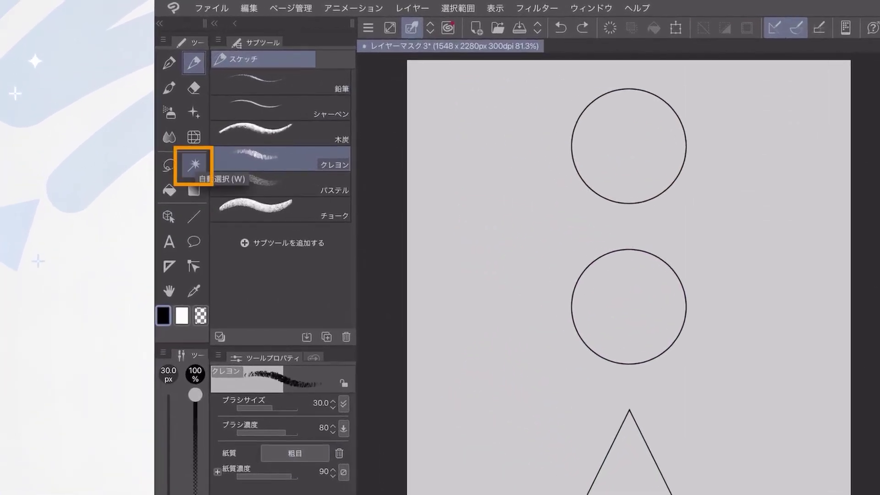
- Auto-select the interior of the top circle, show the 干支 layer and apply 選択範囲外をマスク to it
left_click(194, 165)
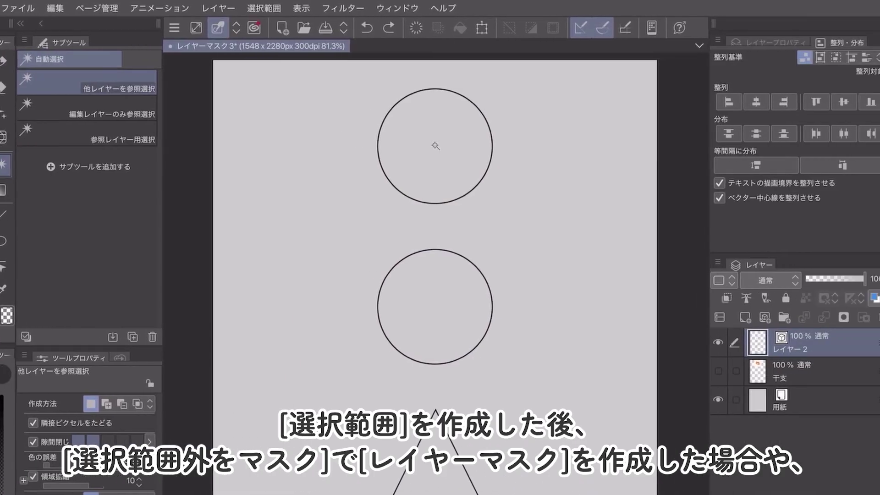
left_click(435, 146)
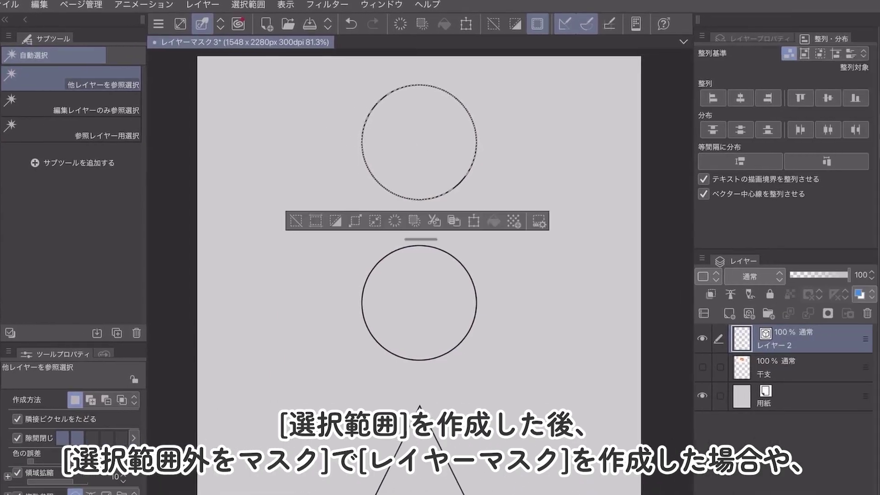
left_click(718, 372)
right_click(602, 321)
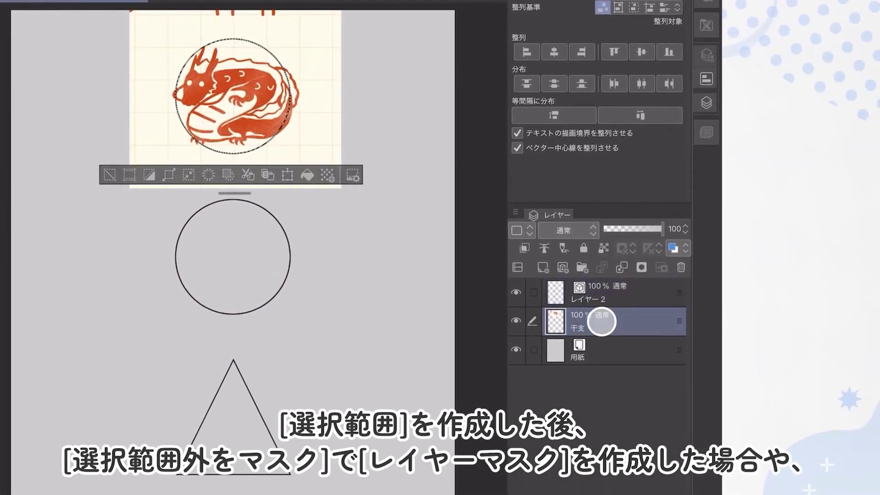
mouse_move(580, 106)
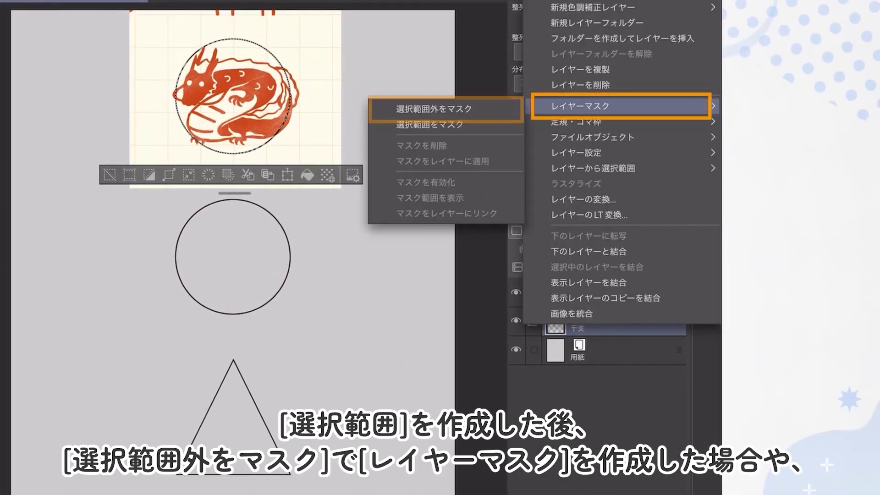
left_click(433, 109)
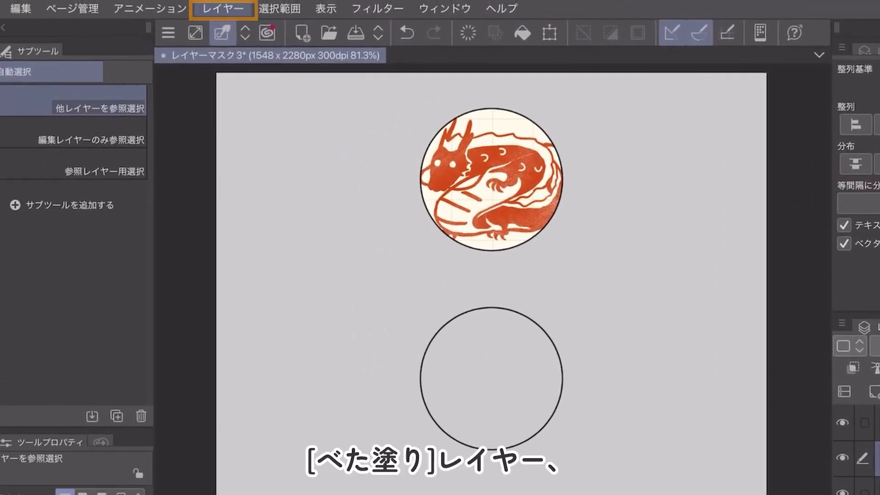
- Add a pink べた塗り layer and mask it to the interior of the second circle
left_click(223, 8)
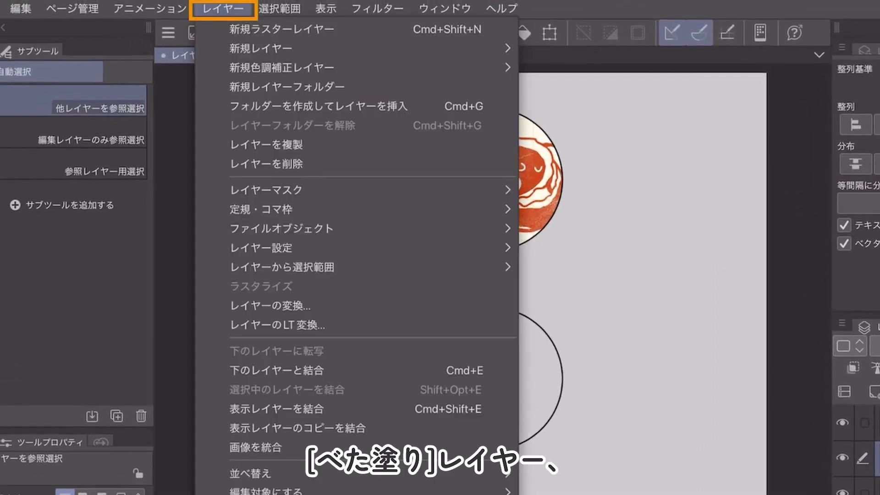
mouse_move(358, 48)
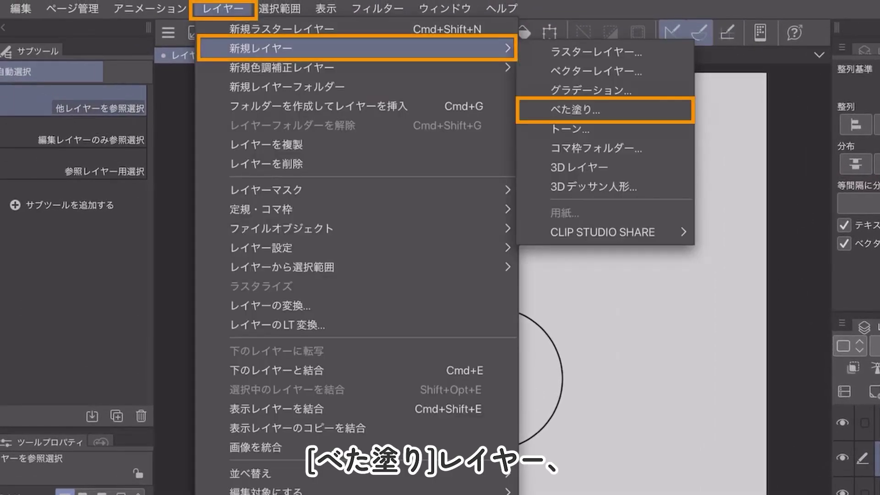
left_click(604, 110)
left_click(380, 152)
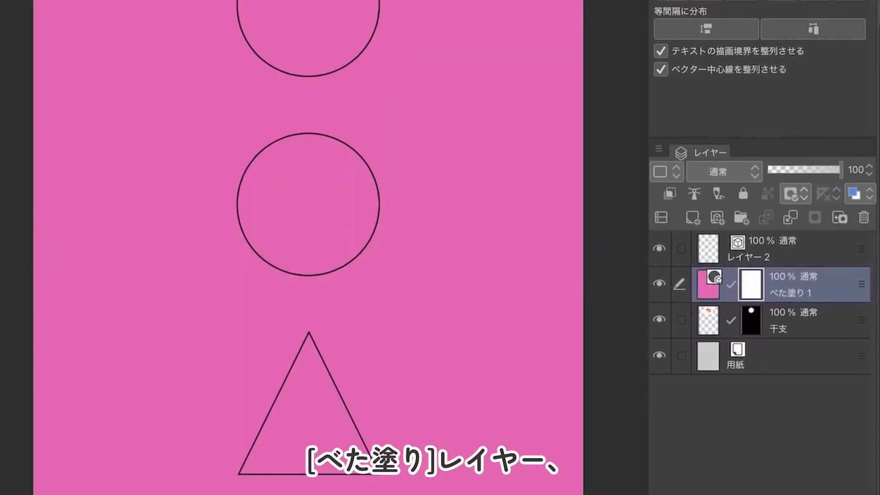
left_click(310, 201)
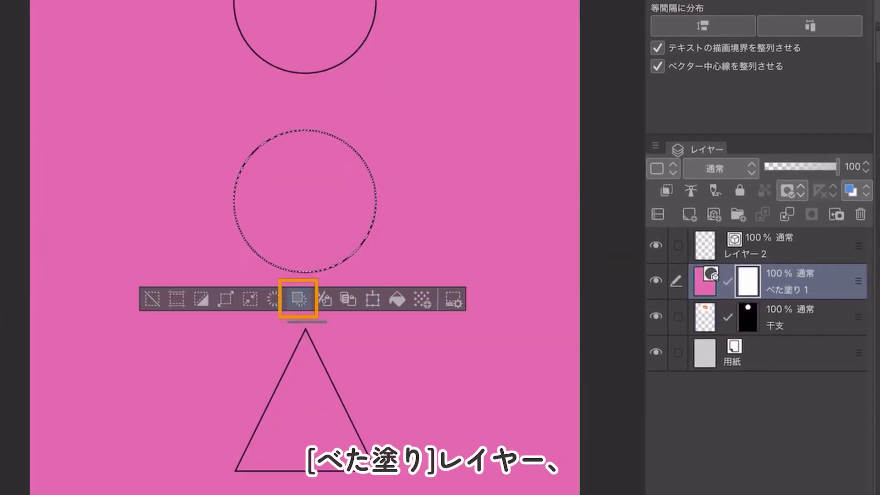
left_click(298, 299)
key("ctrl+d")
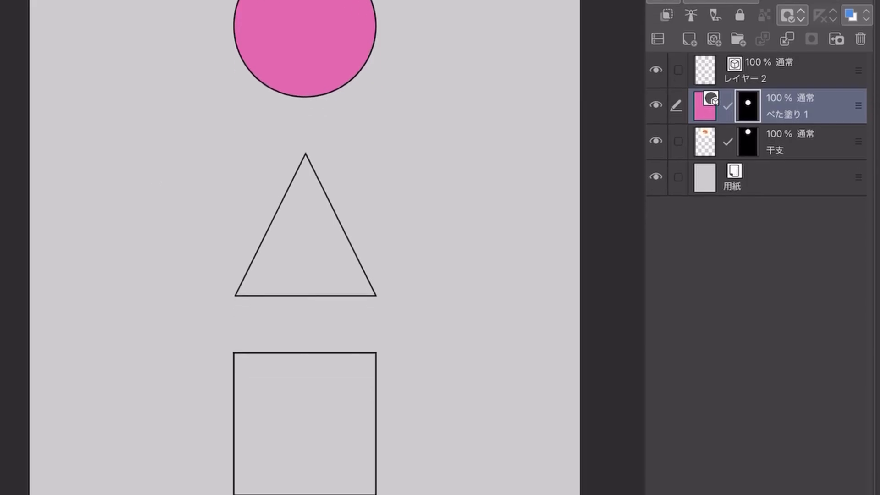
- Select the triangle's interior and add a グラデーション layer there with the くすんだ陰影(緑) gradient
left_click(304, 243)
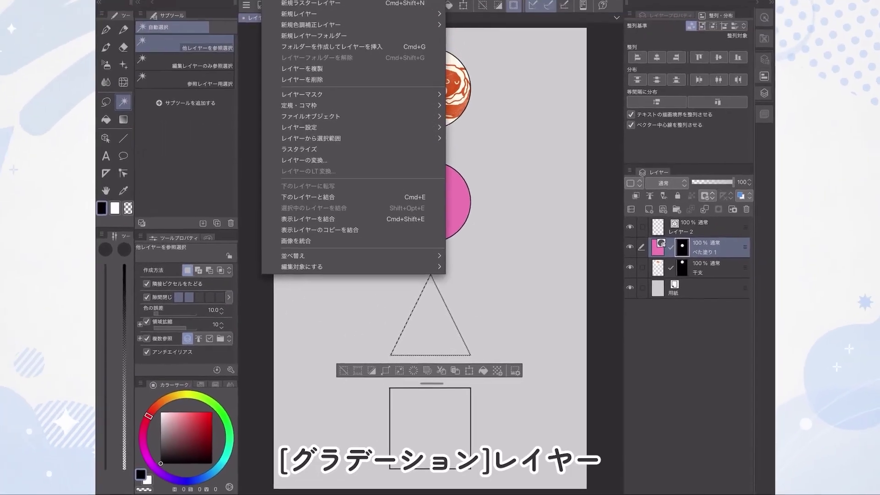
left_click(299, 14)
left_click(490, 51)
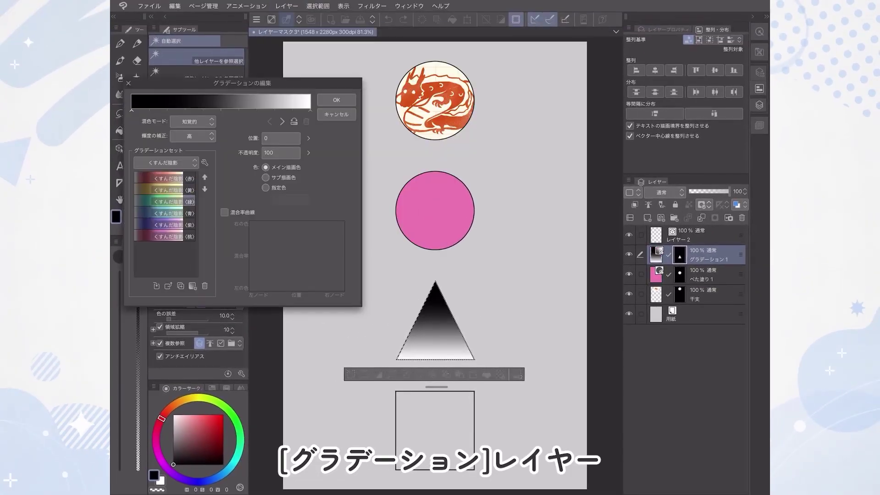
double_click(165, 201)
left_click(336, 100)
left_click(137, 113)
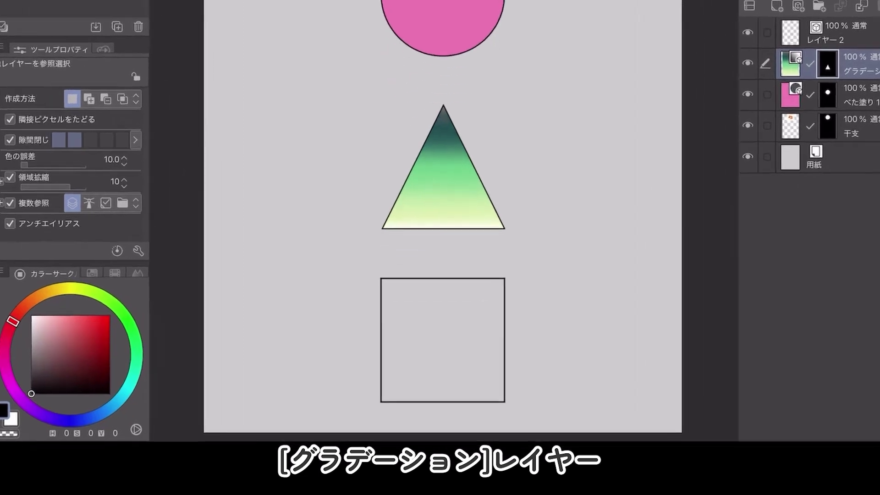
- Select the square's interior, place the シンプルチェック_青 material in it and scale the tiled pattern down
left_click(439, 339)
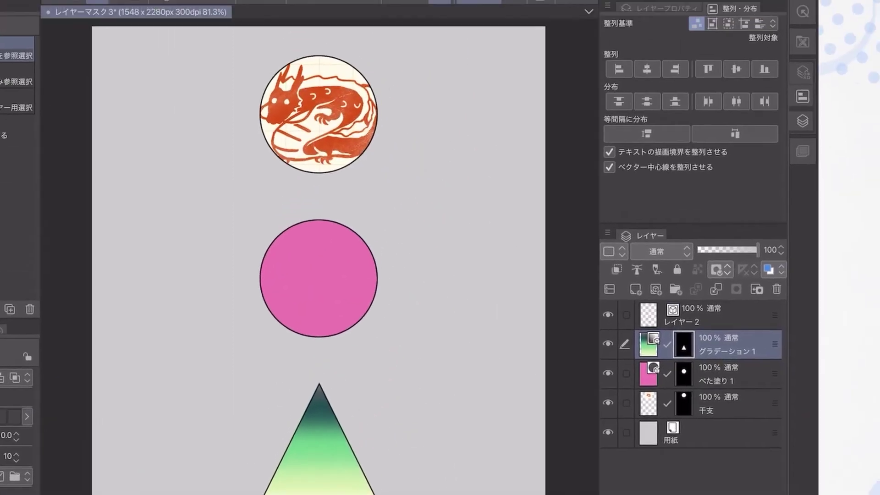
left_click(803, 42)
left_click_drag(739, 149, 410, 452)
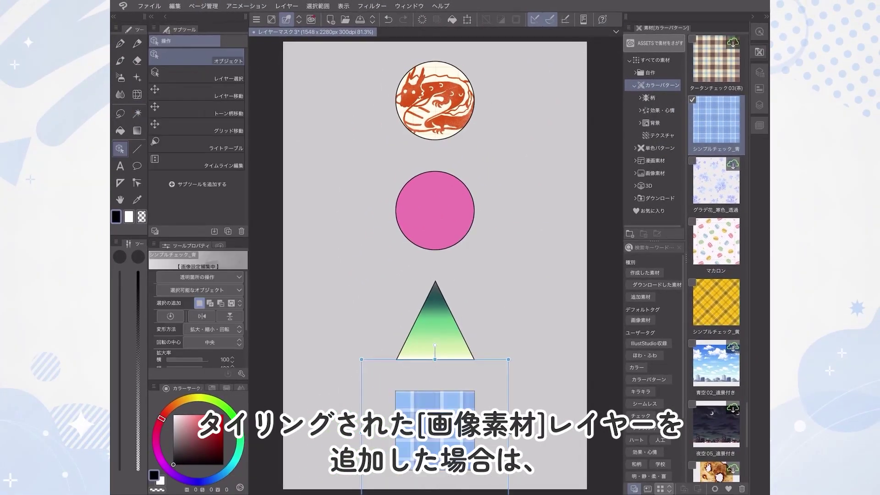
left_click_drag(362, 359, 408, 405)
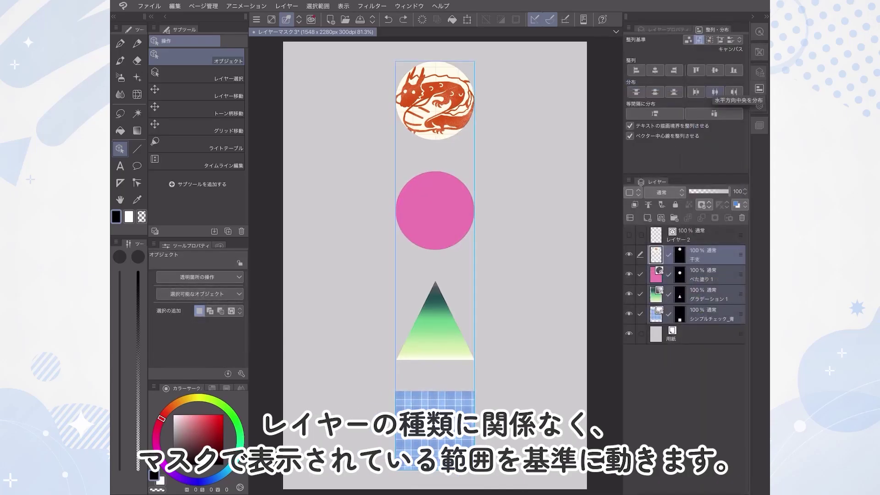
- Arrange the four masked layers in a centred row across the canvas and in a centred column, using centre distribution and alignment
left_click(715, 92)
left_click(715, 70)
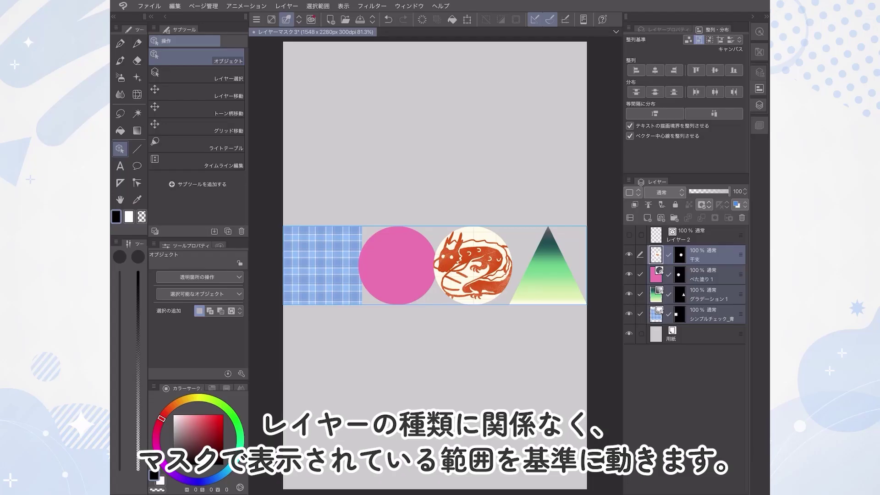
left_click(655, 70)
left_click(655, 92)
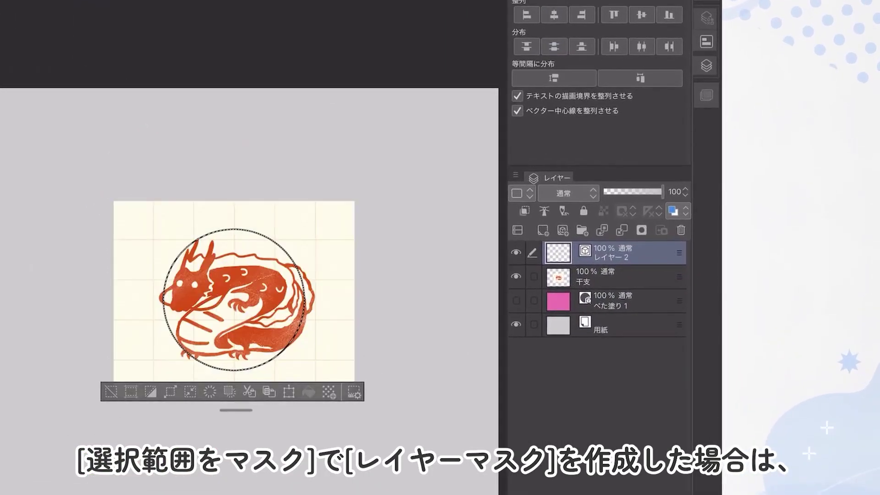
- Mask the selected circle out of the 干支 layer with 選択範囲をマスク
left_click(623, 278)
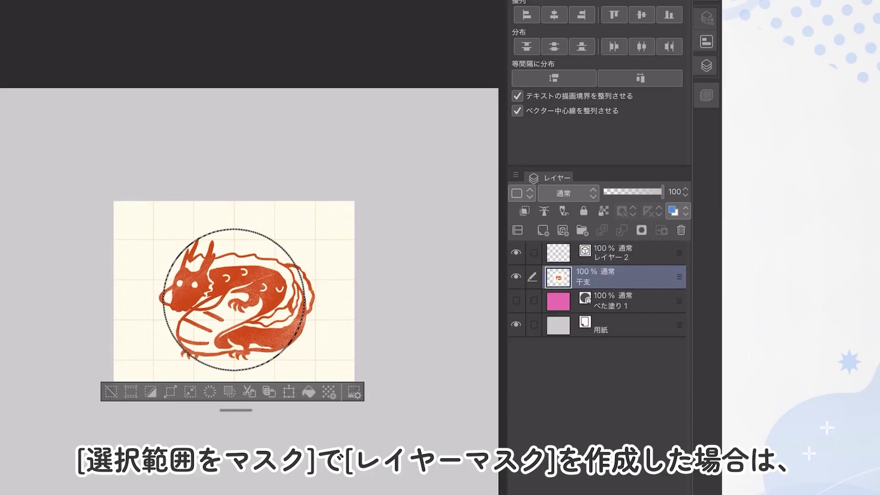
right_click(623, 278)
left_click(580, 63)
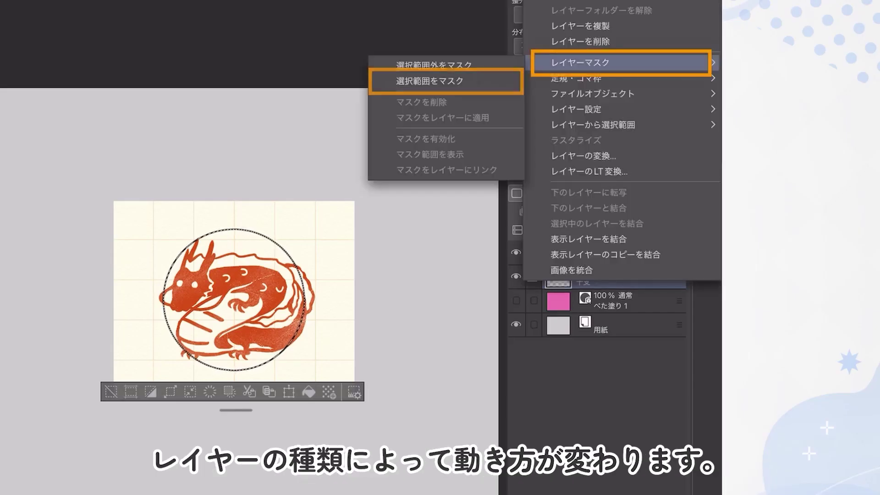
left_click(432, 82)
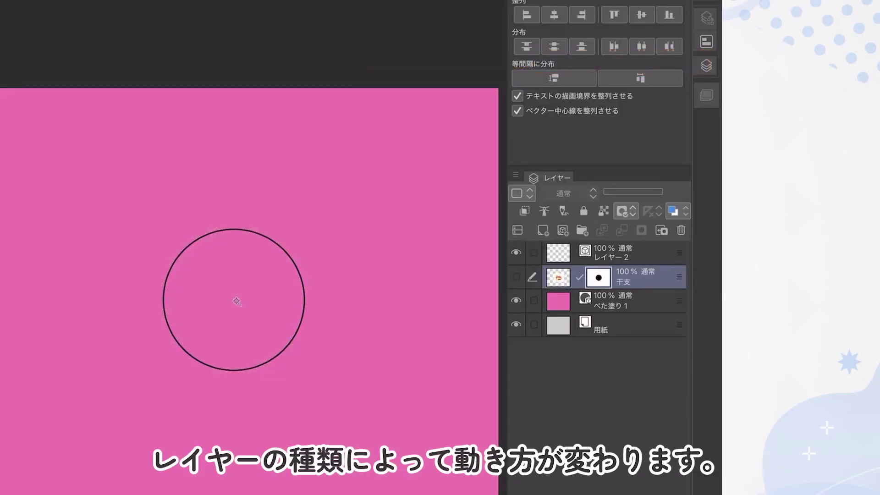
- Select the circle's interior again and mask that selection out of the べた塗り 1 layer
left_click(238, 301)
left_click(623, 301)
right_click(623, 301)
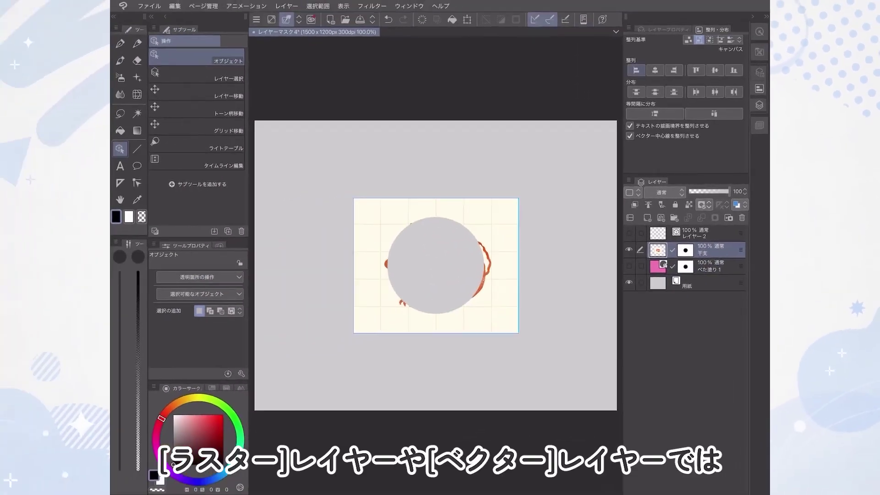
- Align the masked 干支 layer to the canvas's top and right edges, and to its vertical and horizontal centres
left_click(696, 70)
left_click(674, 70)
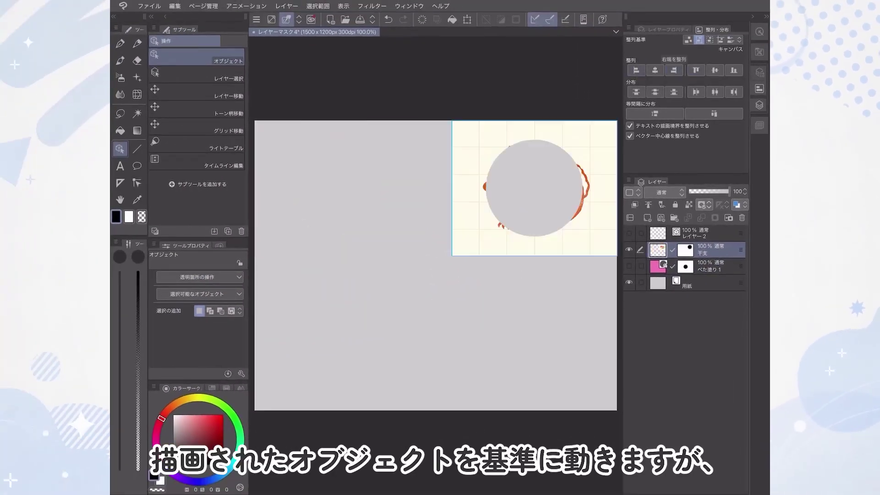
left_click(715, 71)
left_click(655, 70)
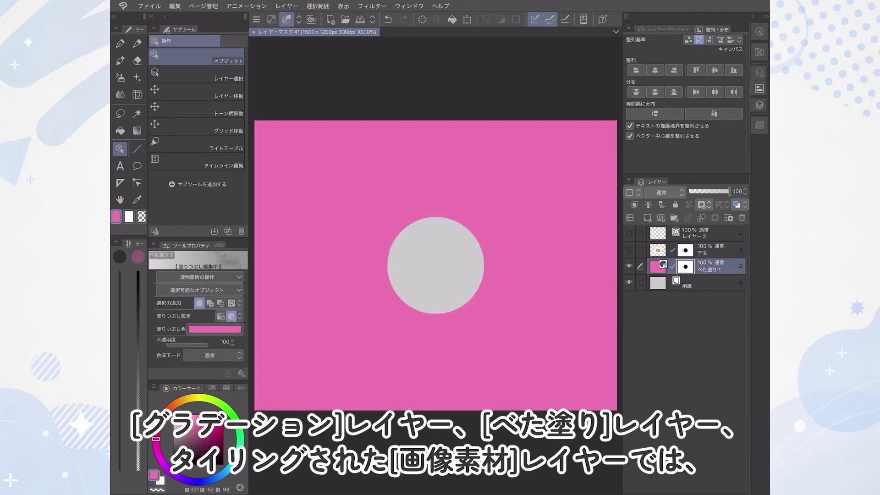
- Align the masked べた塗り 1 layer to the canvas's left, top and right edges, and to its vertical and horizontal centres
left_click(636, 70)
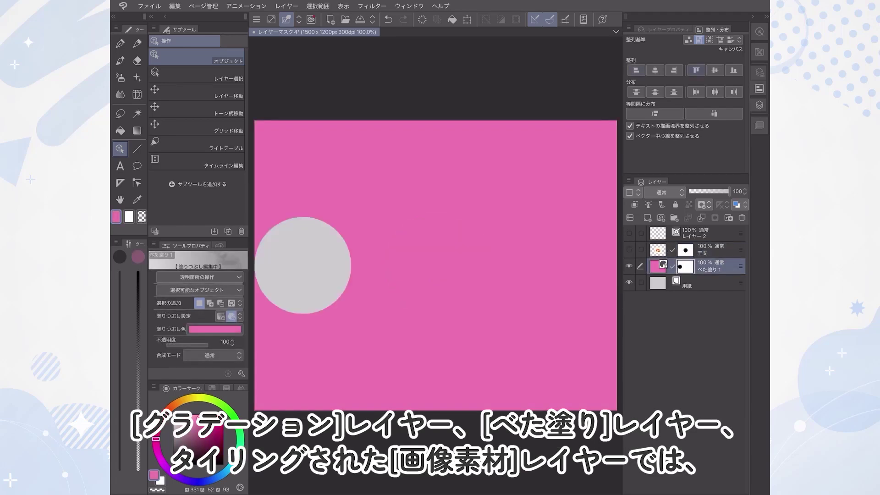
left_click(697, 70)
left_click(674, 70)
left_click(715, 70)
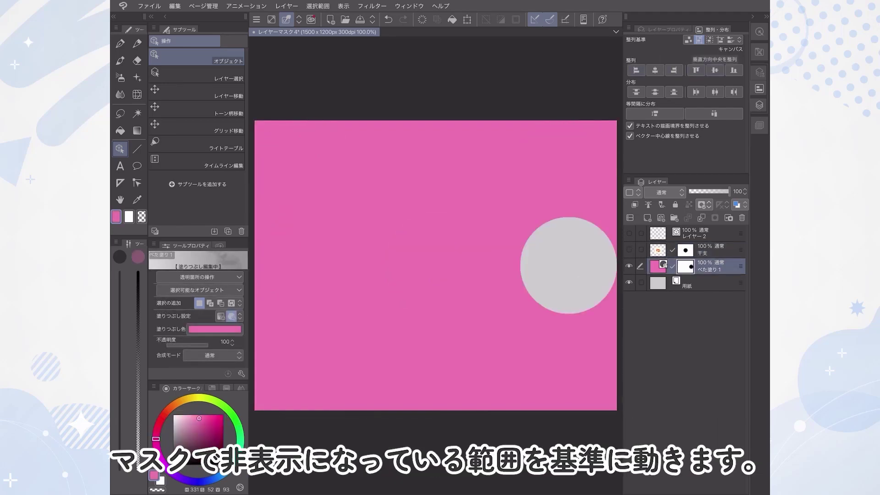
left_click(655, 70)
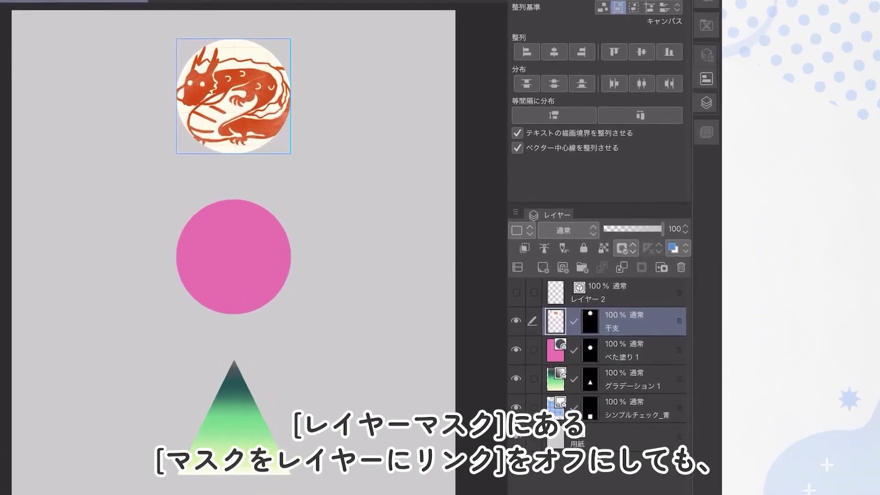
- Turn off マスクをレイヤーにリンク for the 干支, べた塗り 1, グラデーション 1 and シンプルチェック_青 layers
right_click(637, 324)
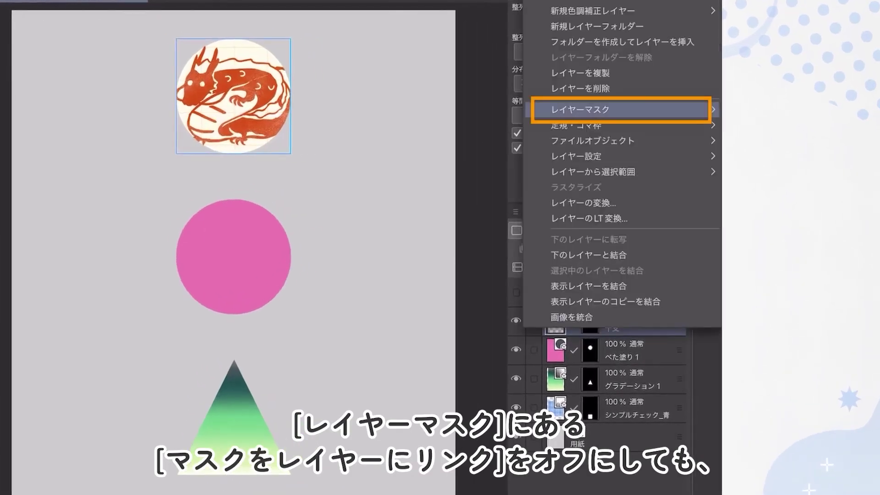
mouse_move(580, 110)
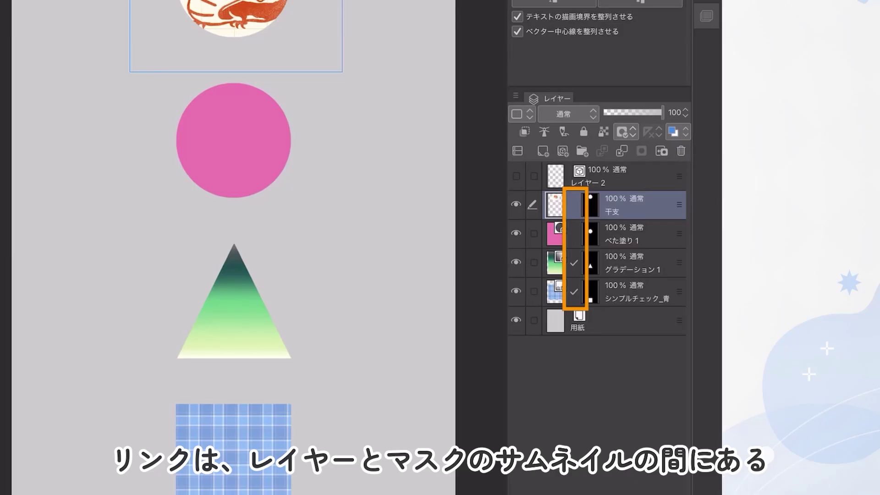
left_click(574, 264)
left_click(574, 292)
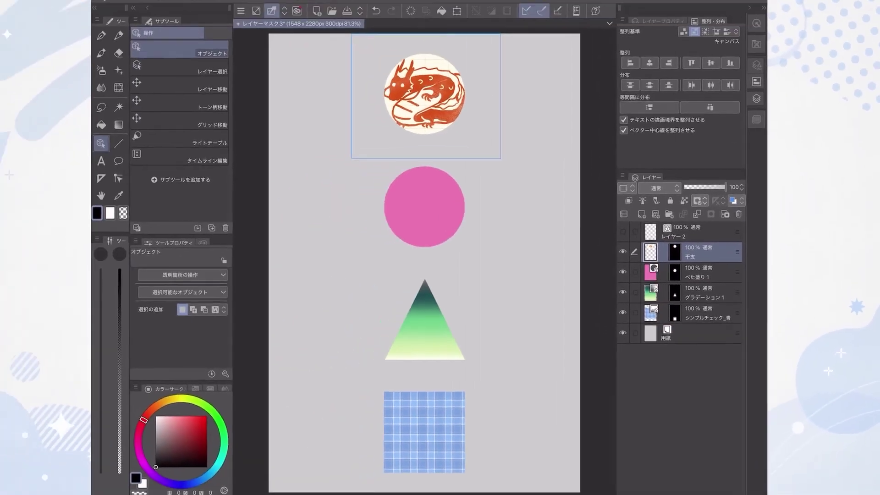
- Align the four unlinked layers to the canvas's left, right and top edges and centres, and try to distribute them by vertical centre
left_click(637, 70)
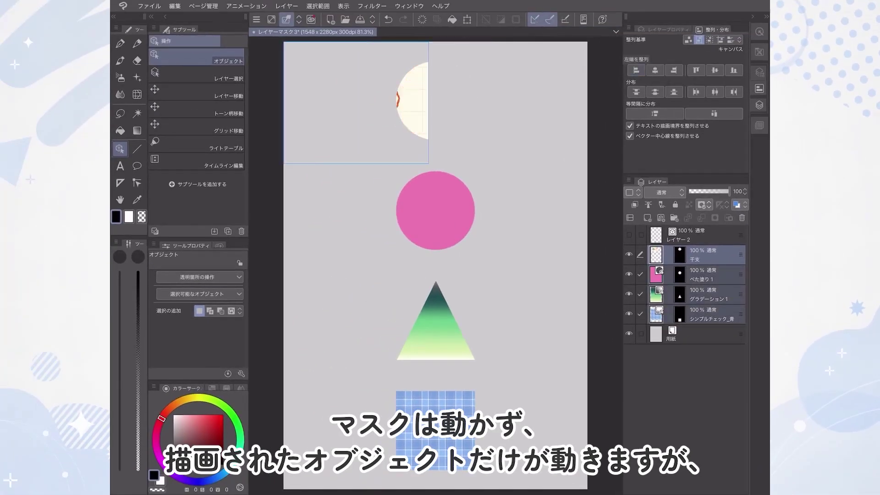
left_click(715, 70)
left_click(674, 71)
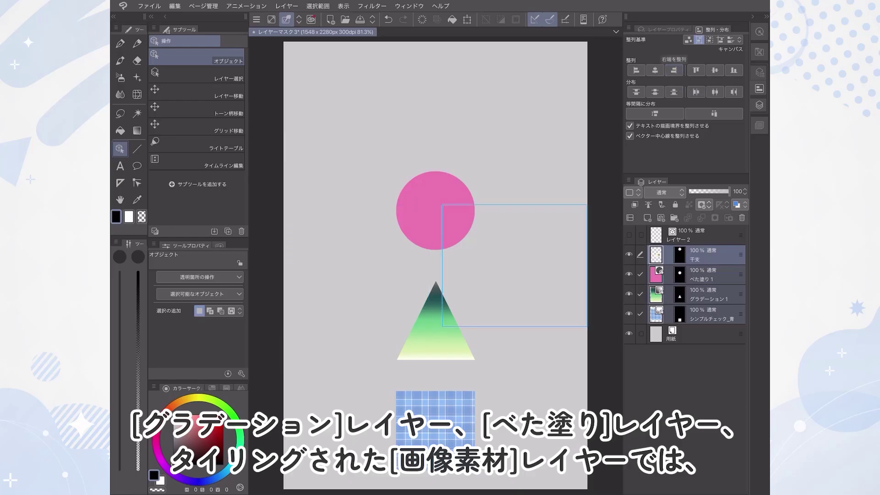
left_click(696, 70)
left_click(655, 70)
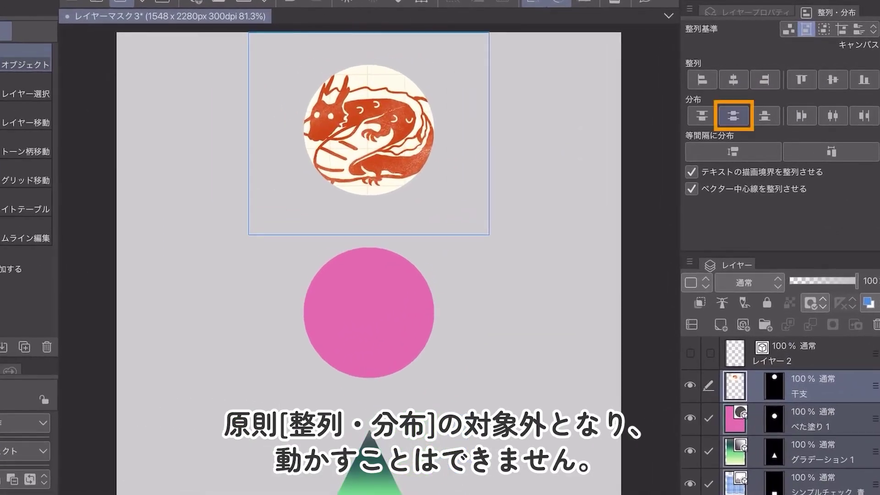
left_click(734, 115)
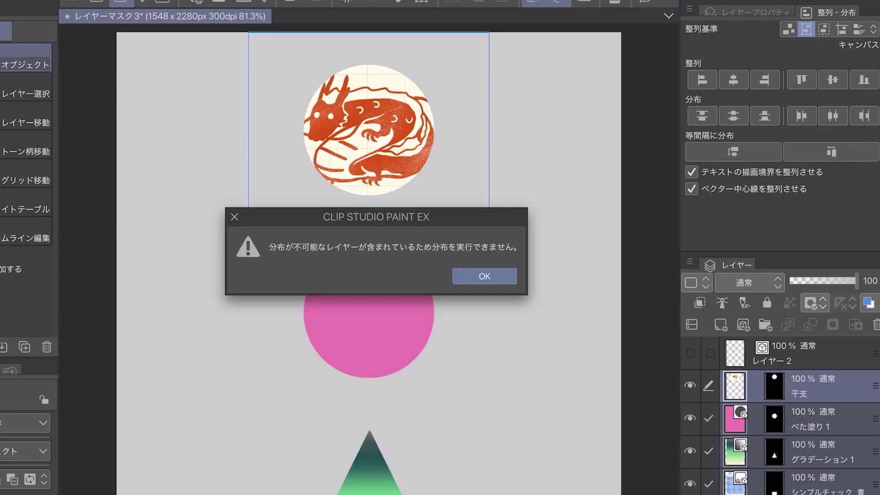